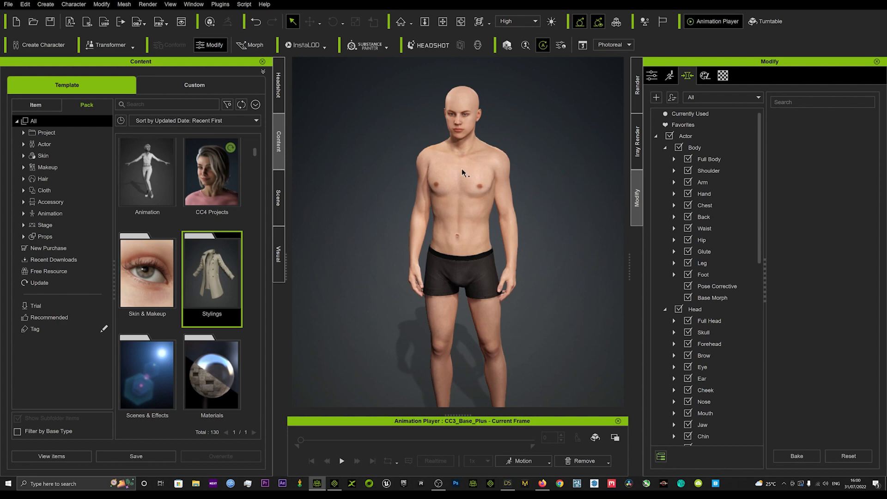
- Send the base male character to iClone and switch to iClone to check its loading
alt+drag(462, 170, 489, 162)
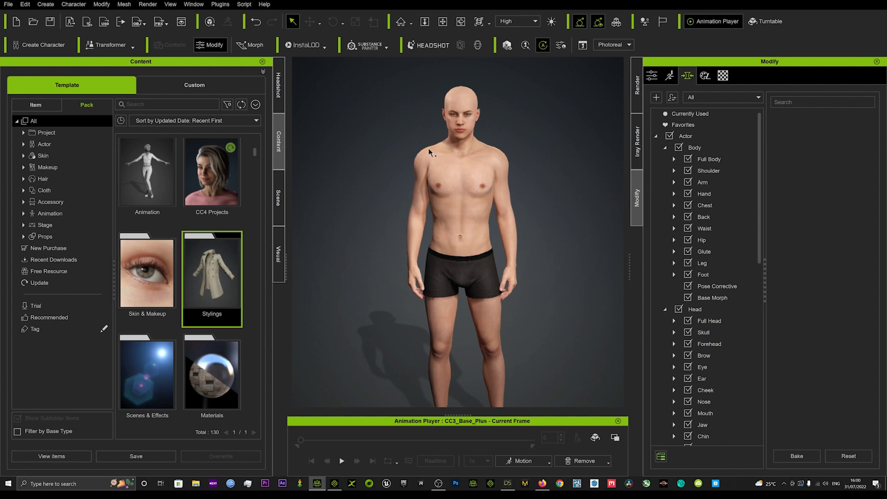
click(87, 22)
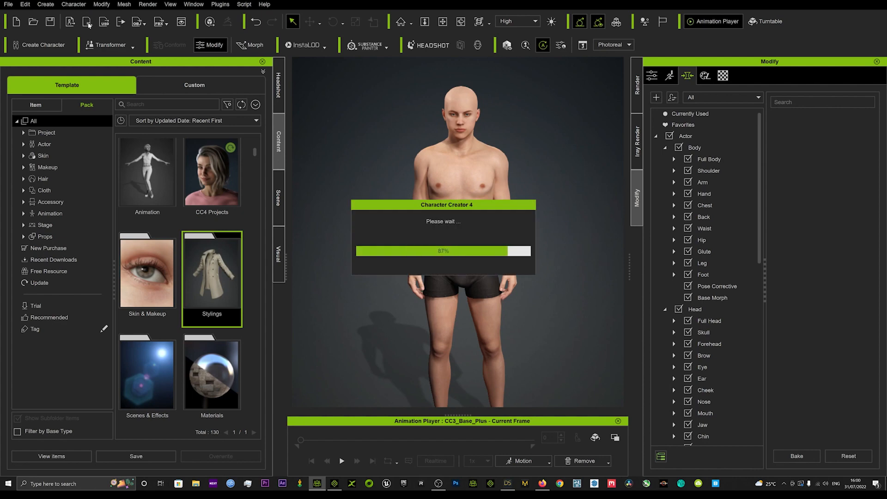
click(334, 483)
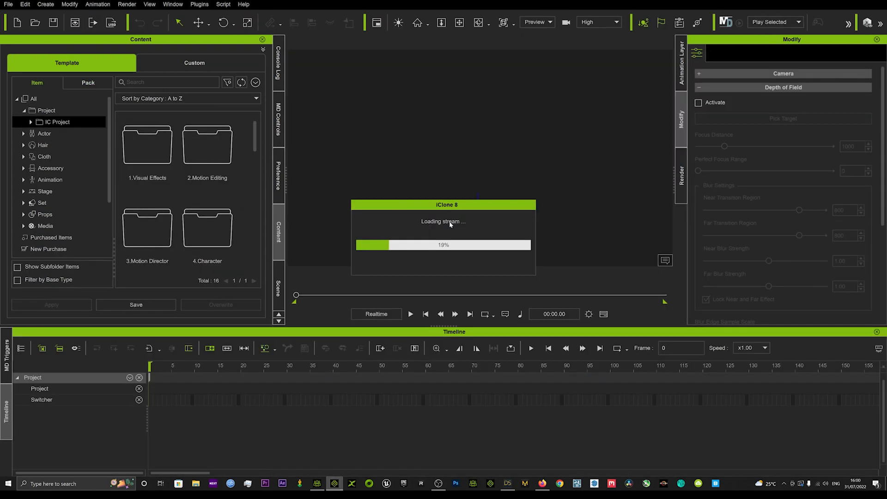
- Switch back to Character Creator and set the selected character's CC3+_Caleb_Body morph to 75
click(317, 483)
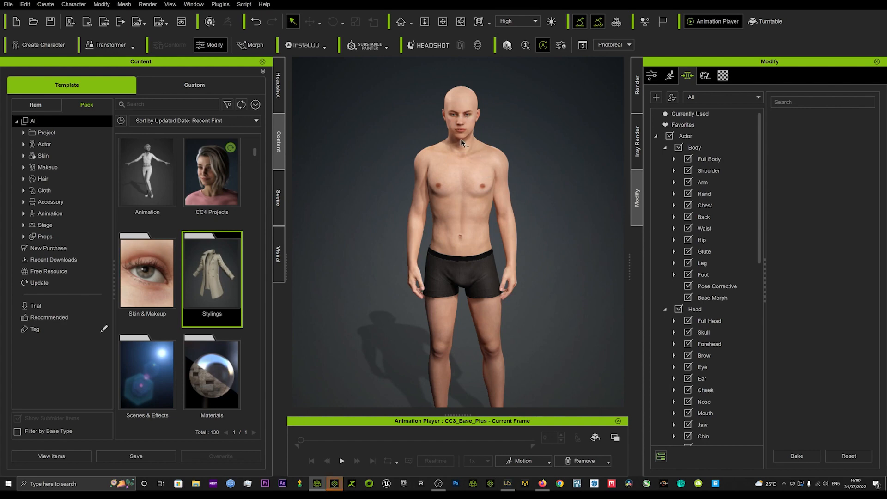
click(462, 119)
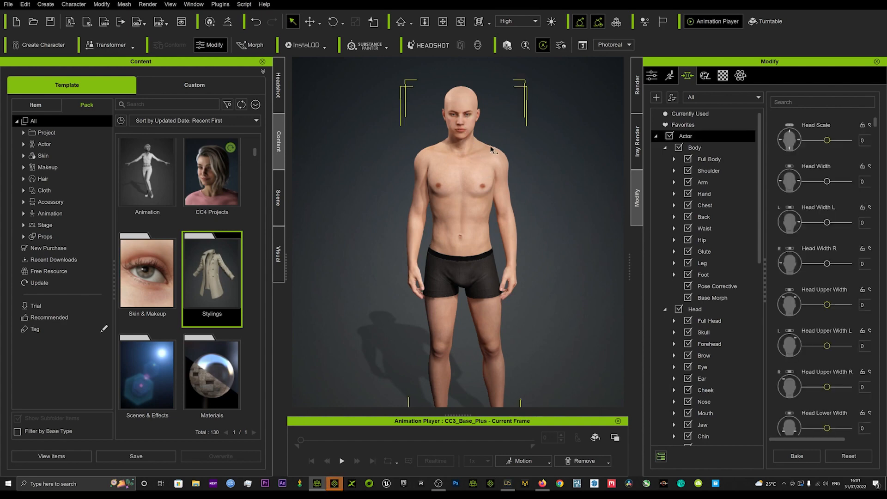
click(702, 146)
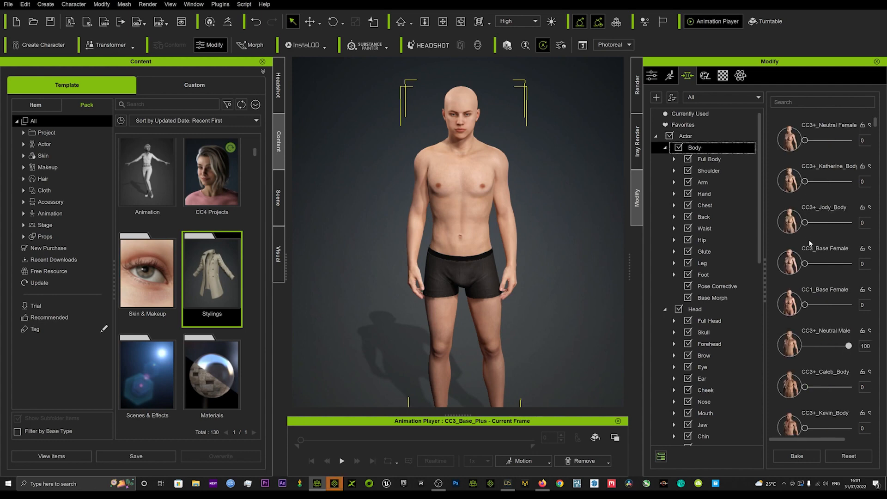
scroll(803, 286, down, 1)
scroll(804, 317, down, 1)
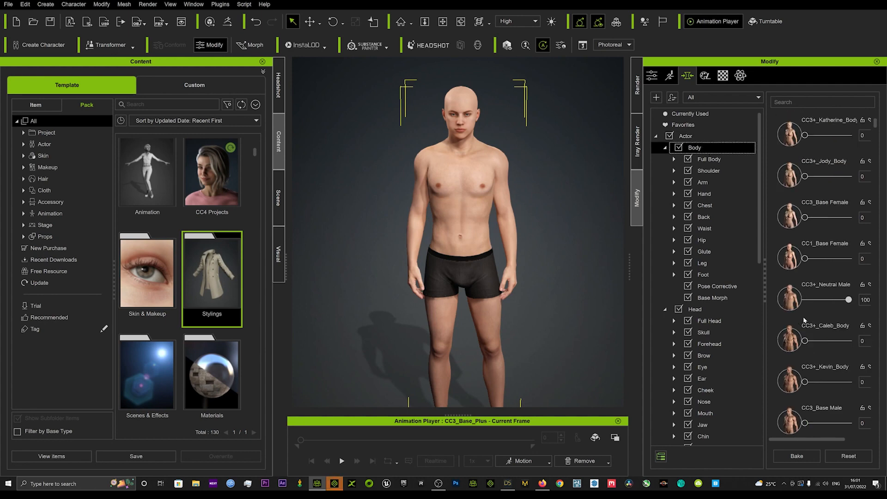
drag(805, 339, 839, 341)
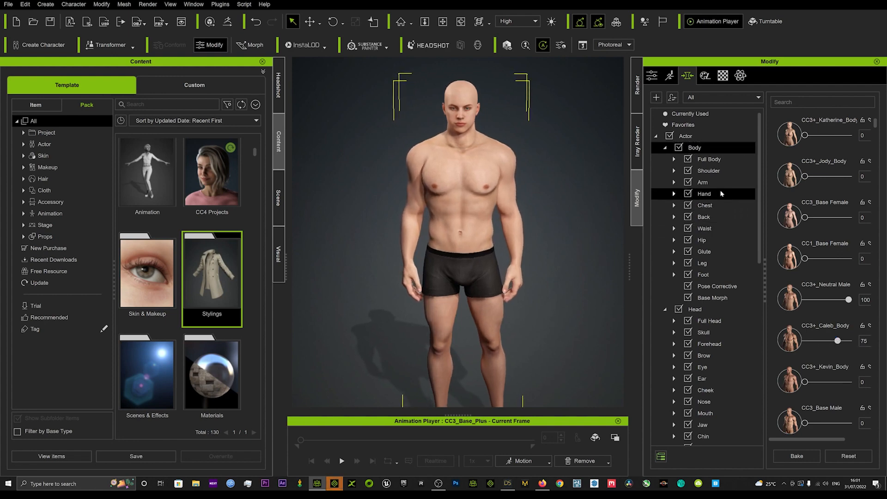
- Set the character's Head Scale morph to 79
click(708, 314)
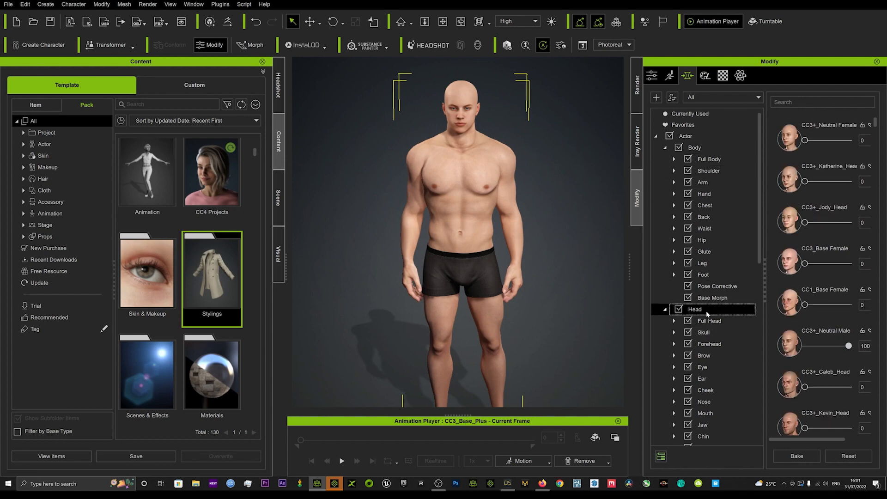
scroll(798, 148, down, 5)
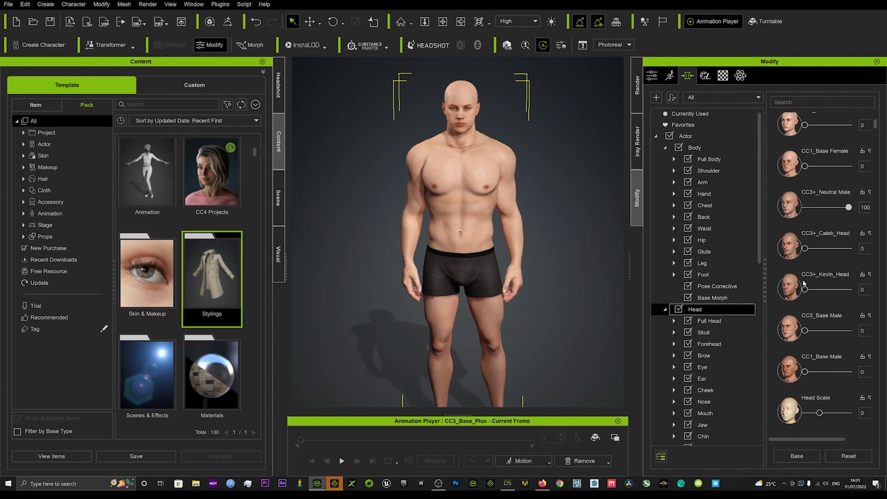
drag(819, 390, 842, 389)
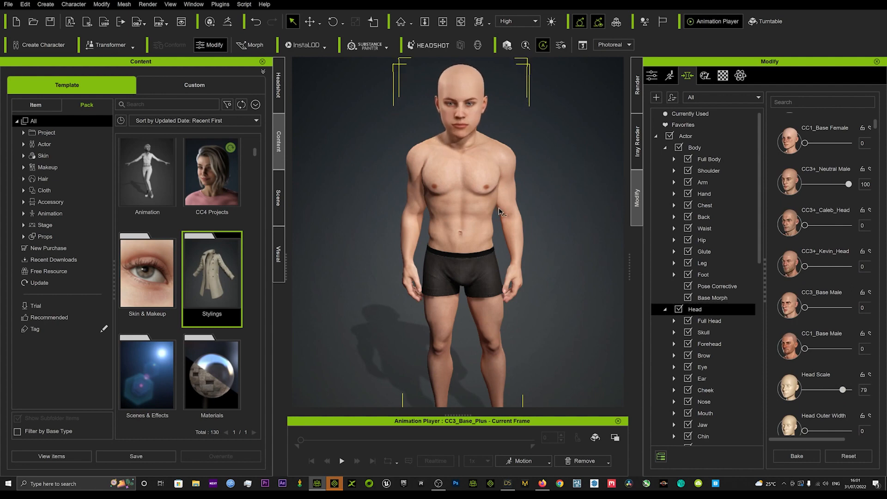
scroll(498, 207, down, 2)
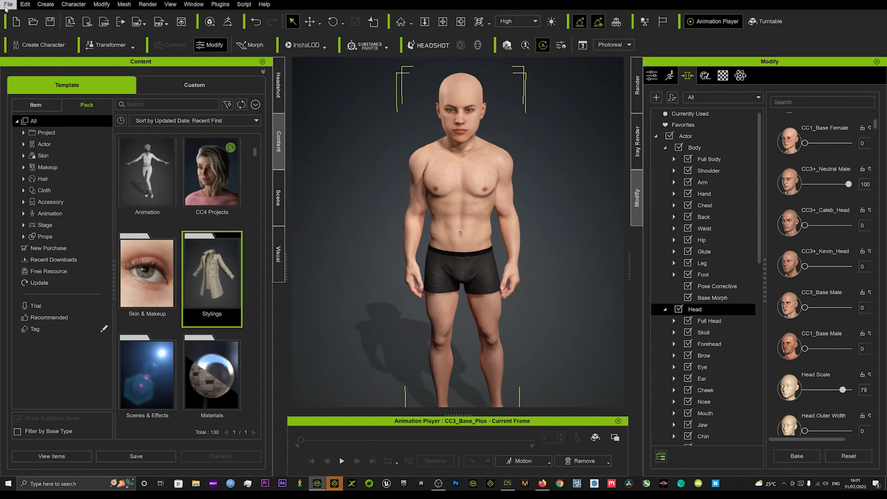
- Export the morphed character as an iAvatar with the Boxers texture size set to 2048x2048
click(8, 5)
mouse_move(60, 89)
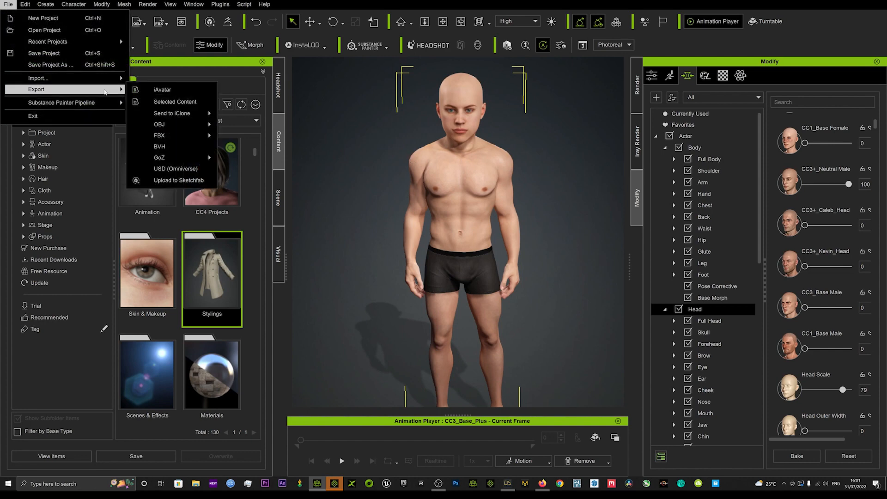
click(162, 89)
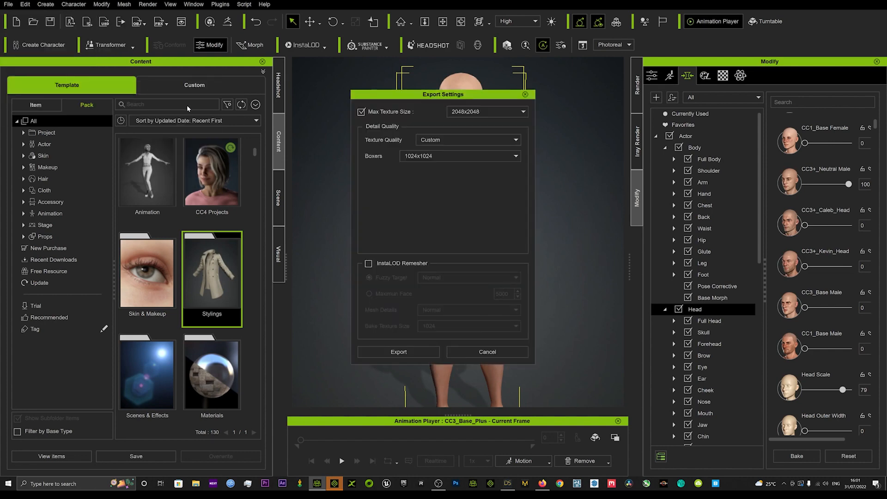
click(405, 156)
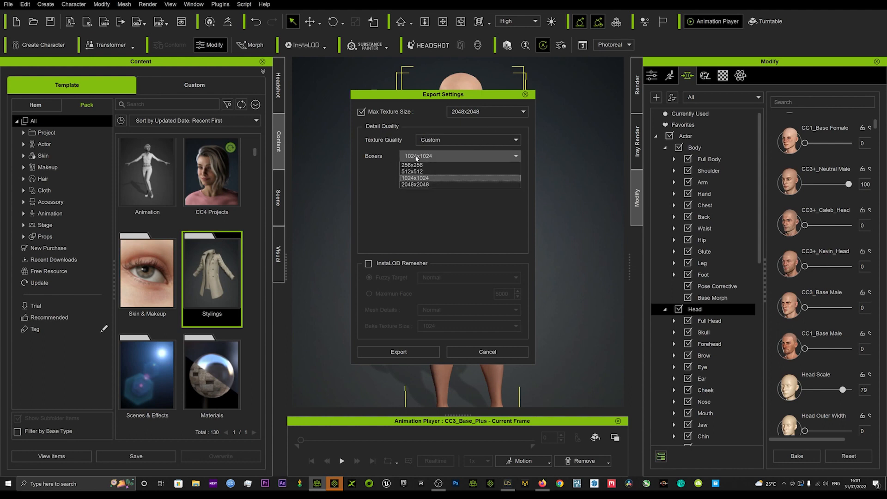
click(420, 184)
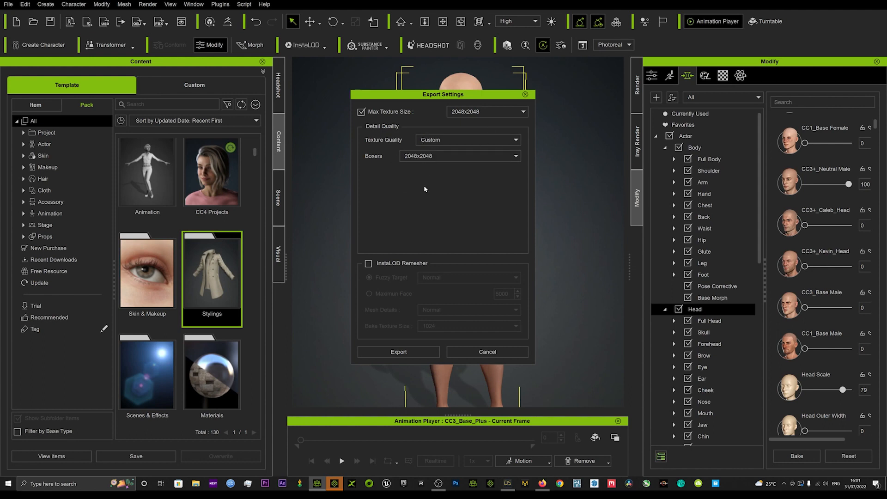
click(400, 352)
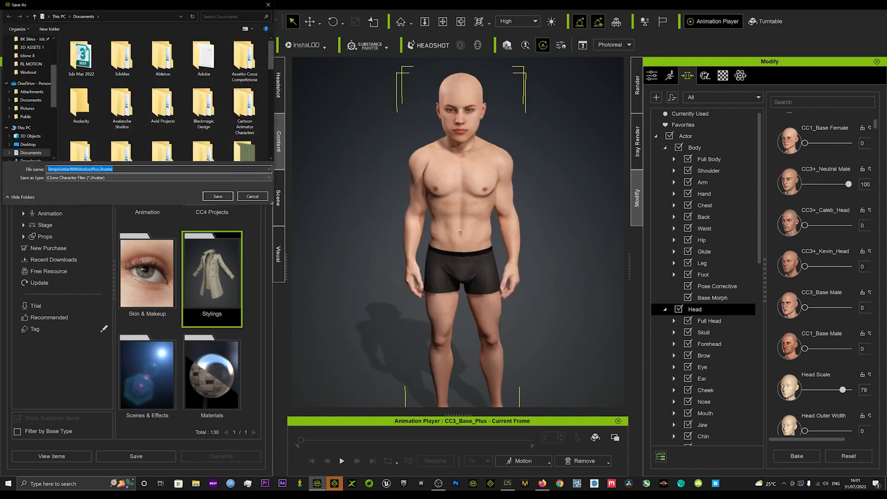
- Save the exported iAvatar file in Documents under the name "Morph character 1"
key(Caps_Lock)
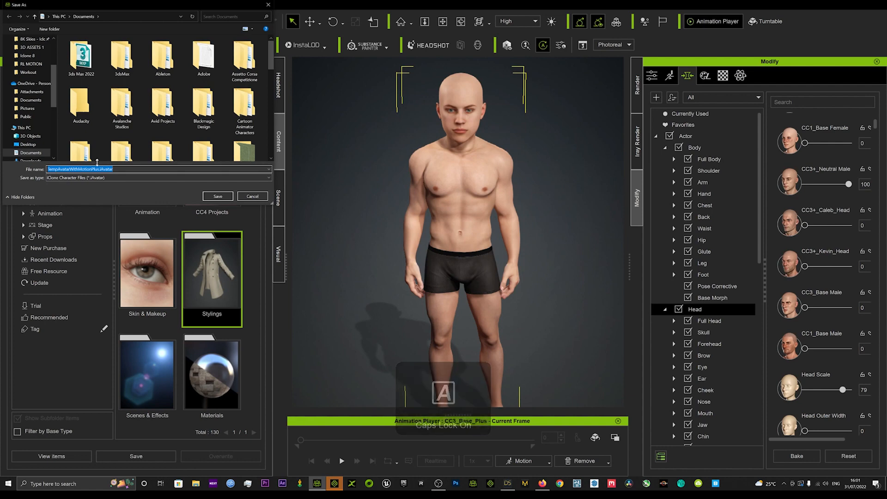
text(M)
key(Caps_Lock)
text(o)
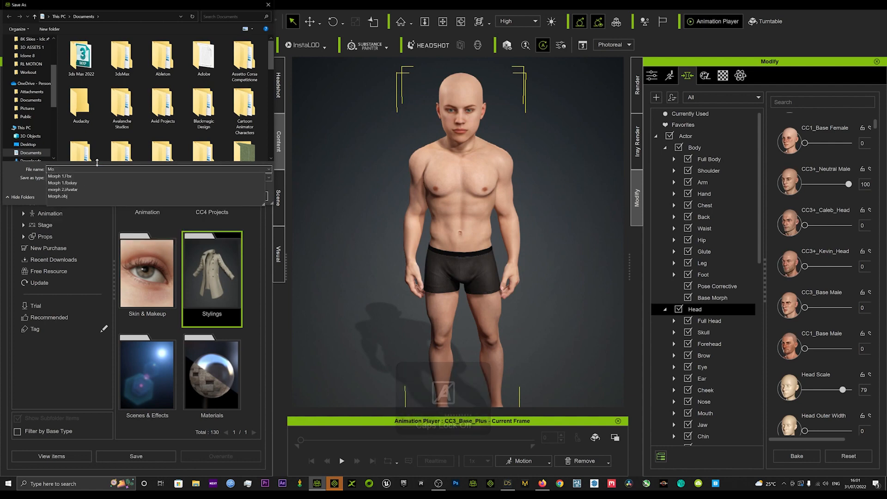
text(rph character 1)
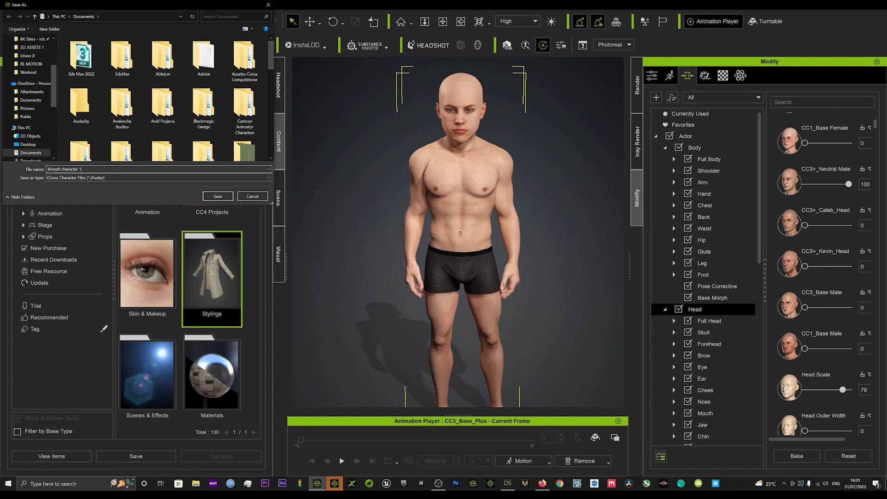
key(Return)
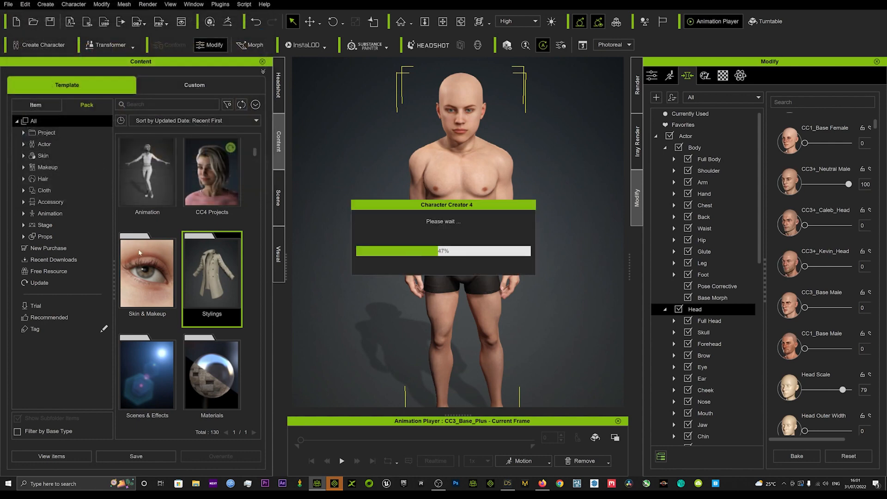
- Switch to iClone and open the CC3_Base_Plus character in Morph Creator
click(334, 483)
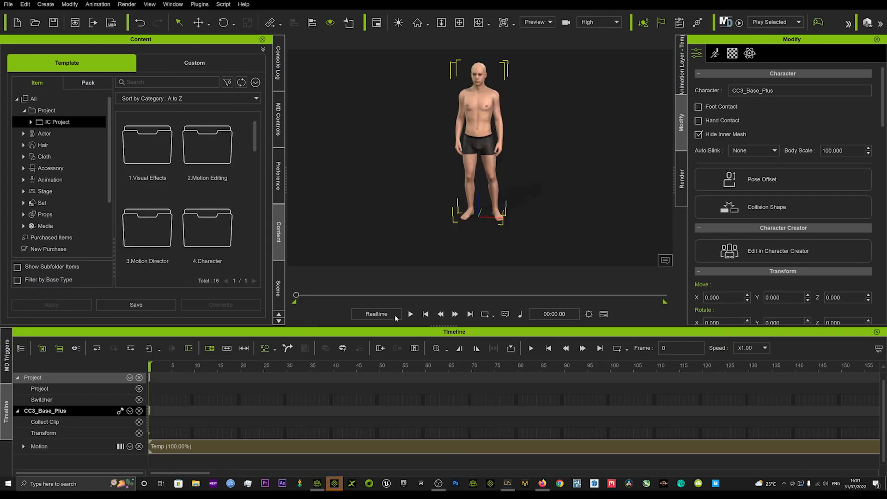
scroll(467, 163, up, 10)
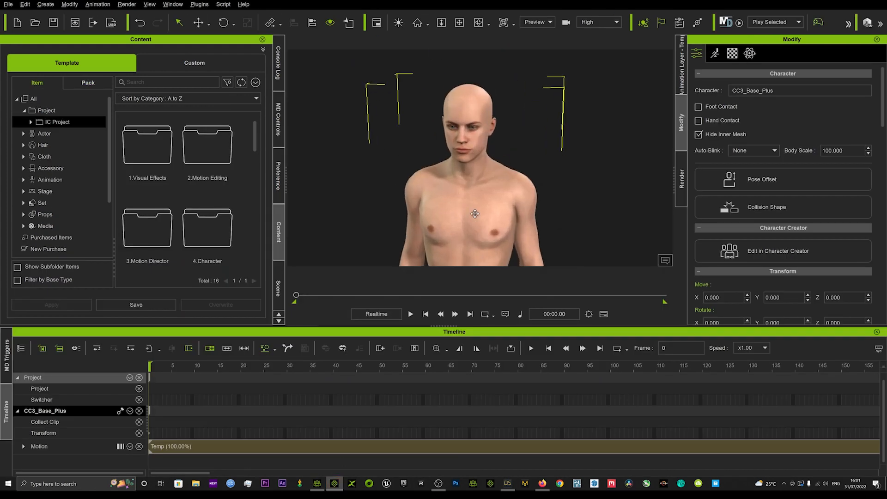
scroll(475, 214, down, 10)
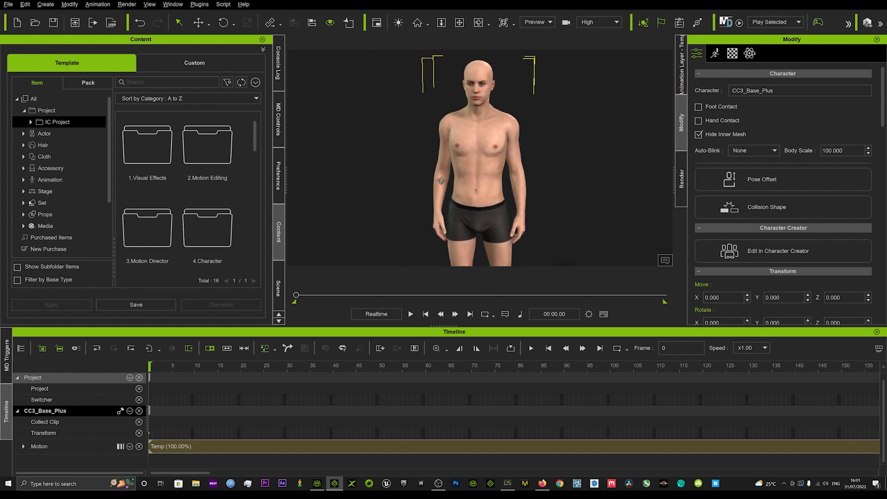
right_drag(441, 181, 486, 187)
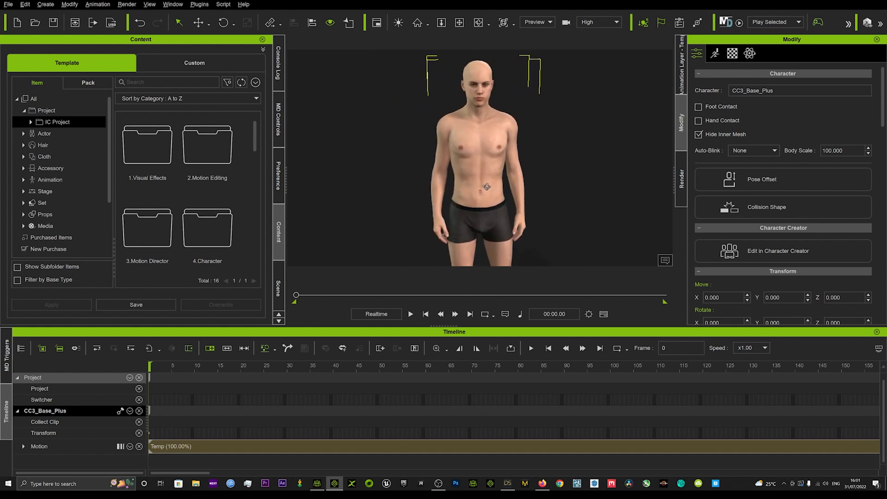
click(715, 53)
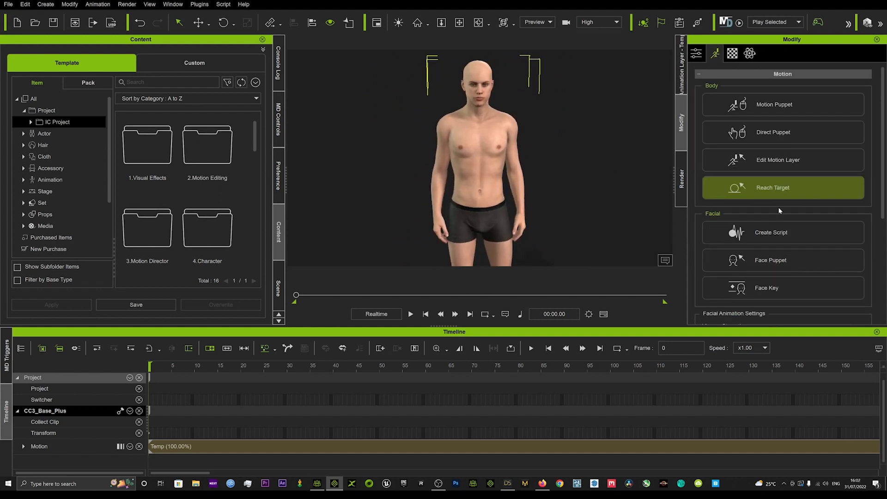
scroll(781, 200, down, 5)
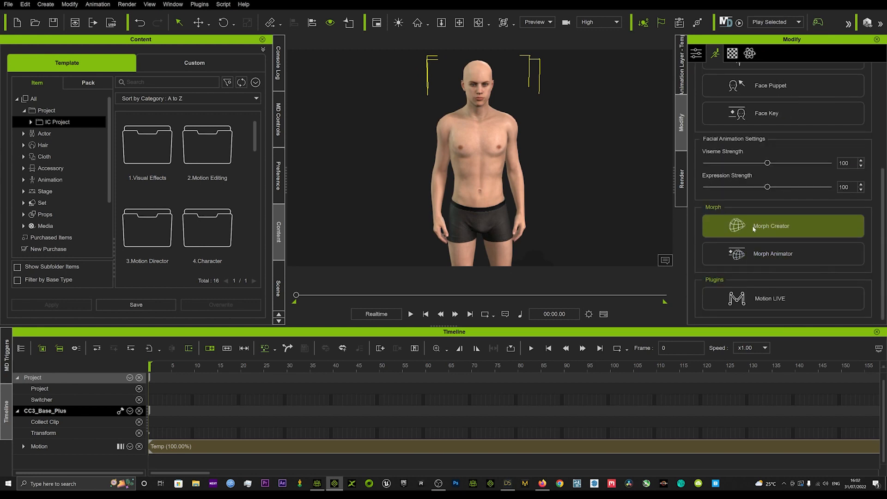
click(752, 226)
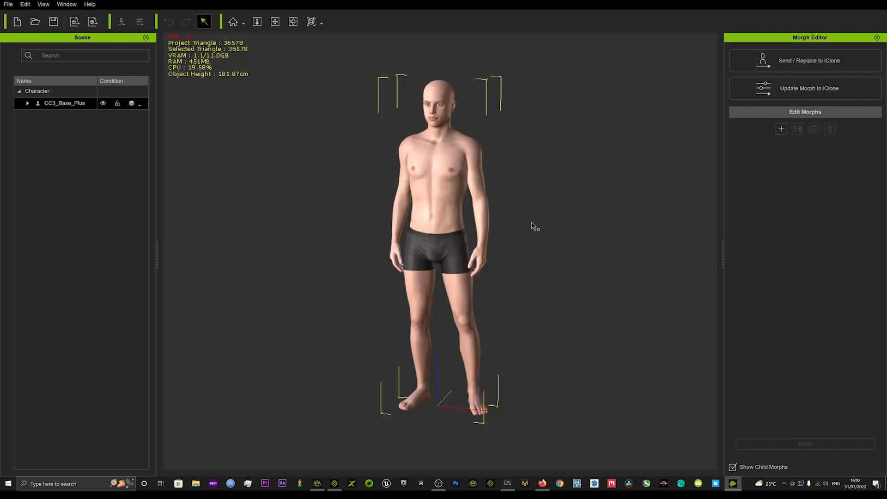
- Add a morph to the character from the file "Morph character 1.iAvatar" in Documents and accept the bone scale warning
alt+drag(387, 179, 441, 173)
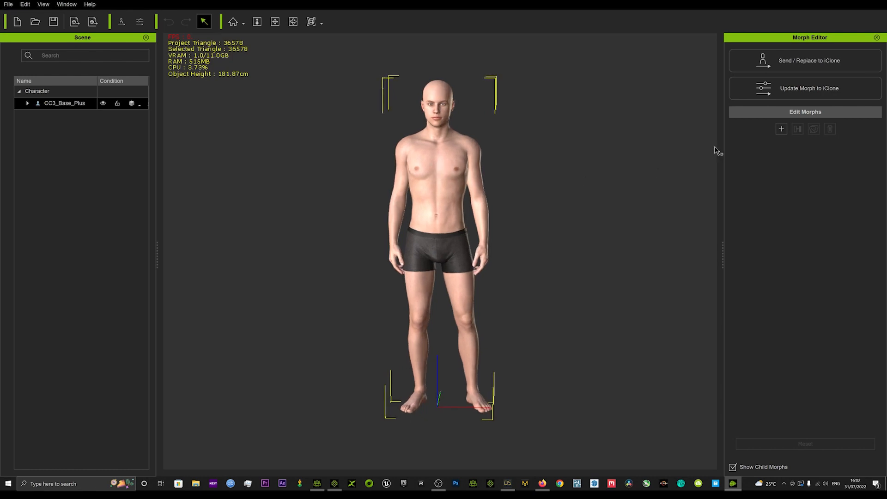
click(781, 129)
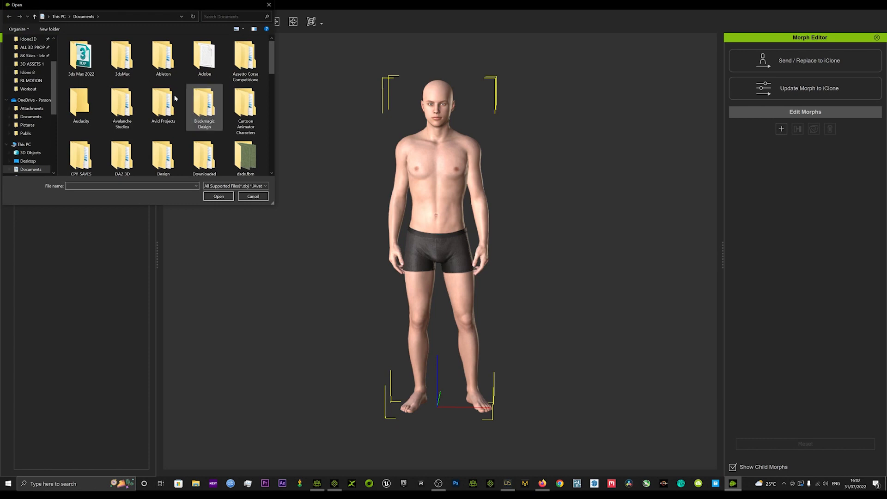
scroll(125, 116, down, 2)
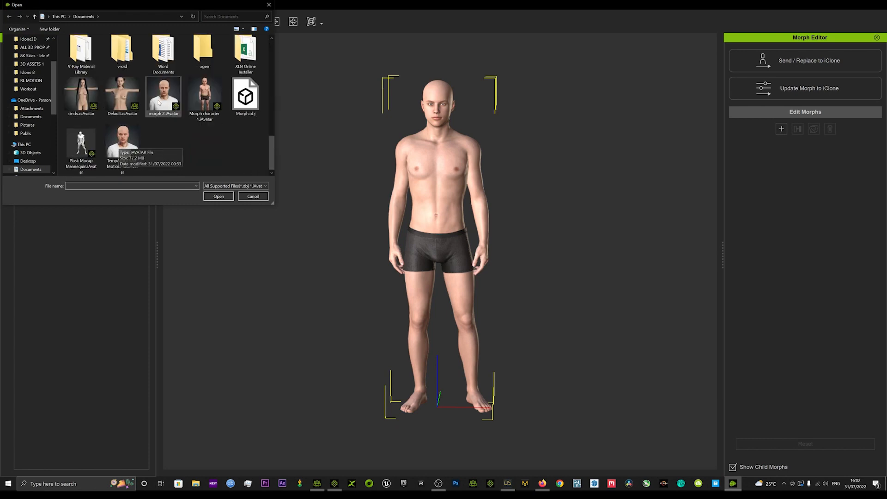
scroll(162, 120, up, 1)
scroll(162, 120, up, 2)
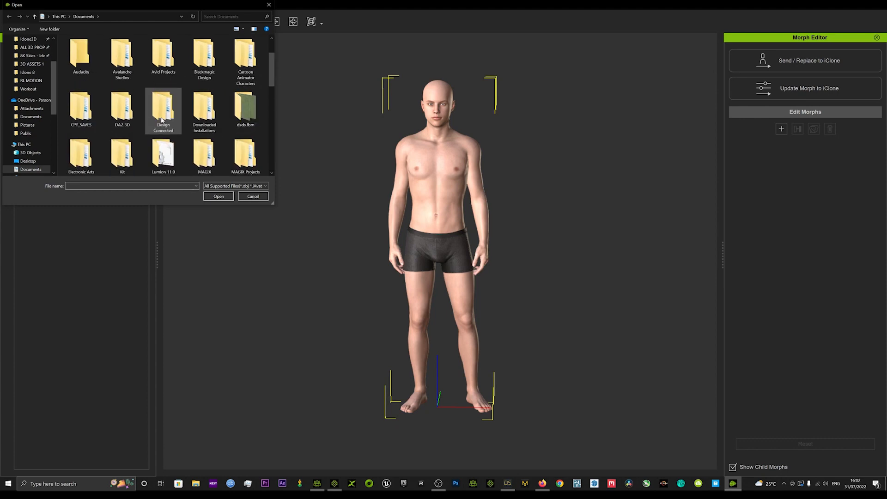
scroll(160, 116, down, 3)
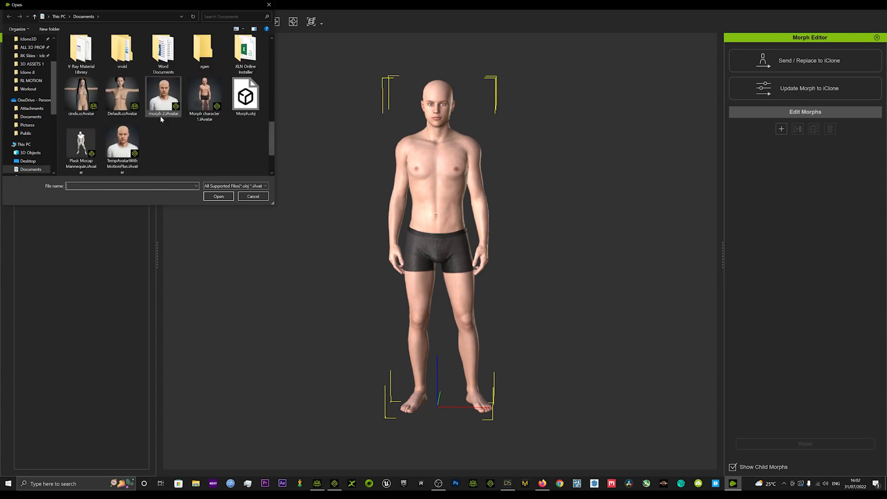
click(203, 97)
double_click(204, 96)
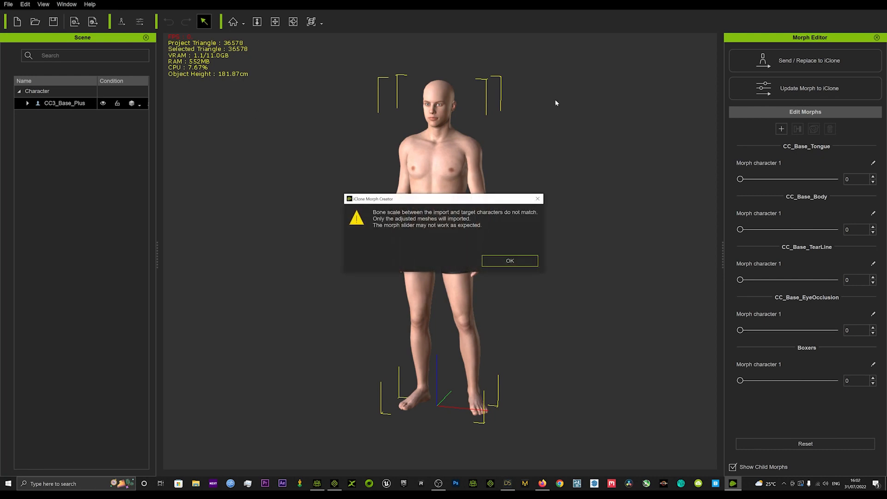
click(508, 262)
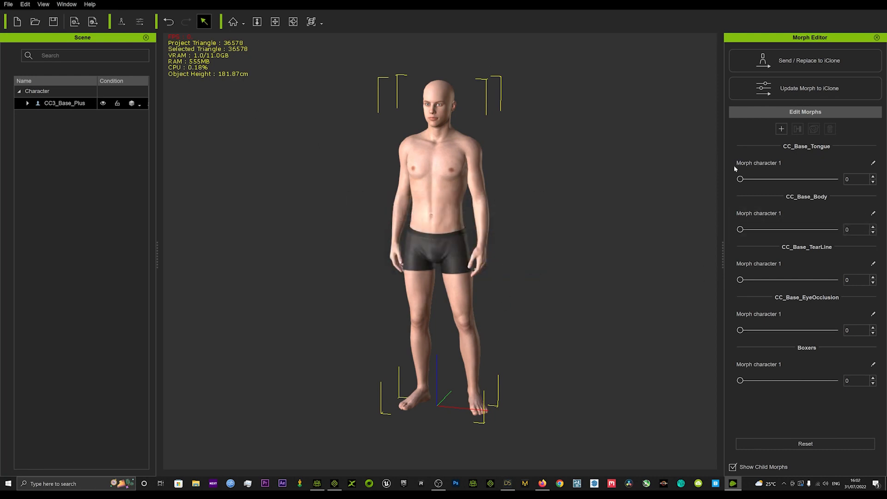
- Preview Morph character 1 at 100 on the tongue, body, tear line, eye occlusion and boxers, and reset all morphs
drag(740, 179, 858, 180)
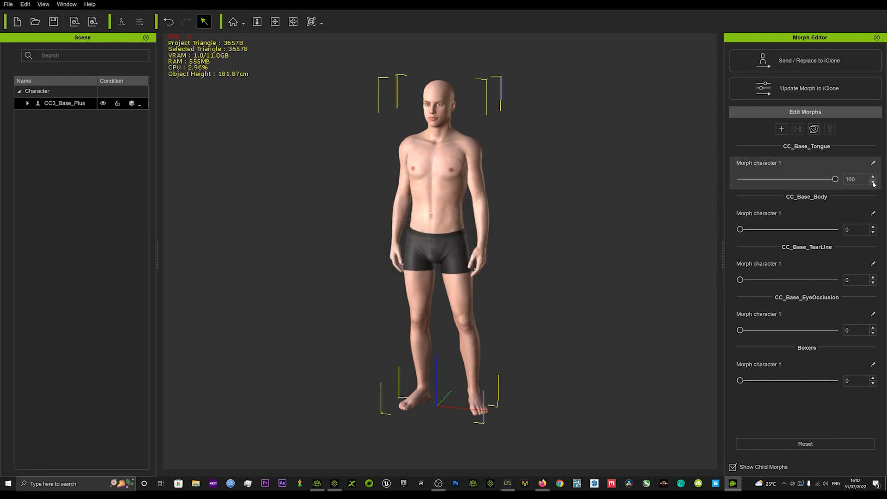
drag(740, 230, 839, 230)
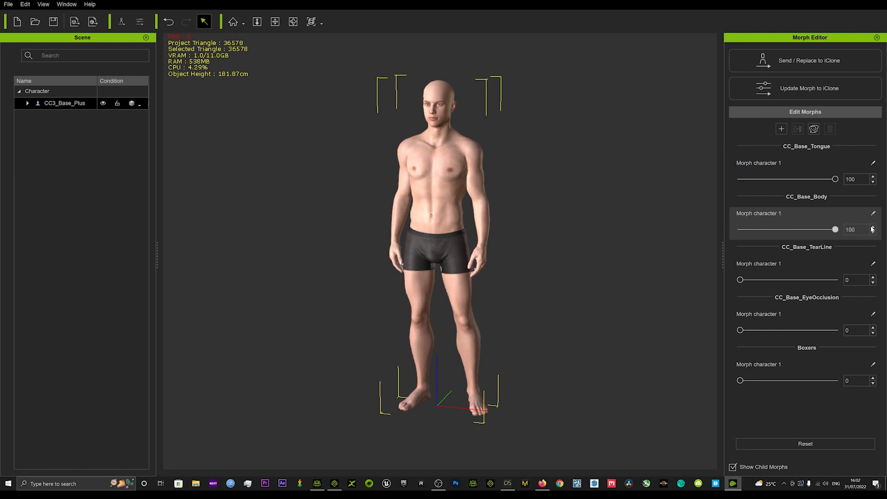
drag(741, 280, 837, 280)
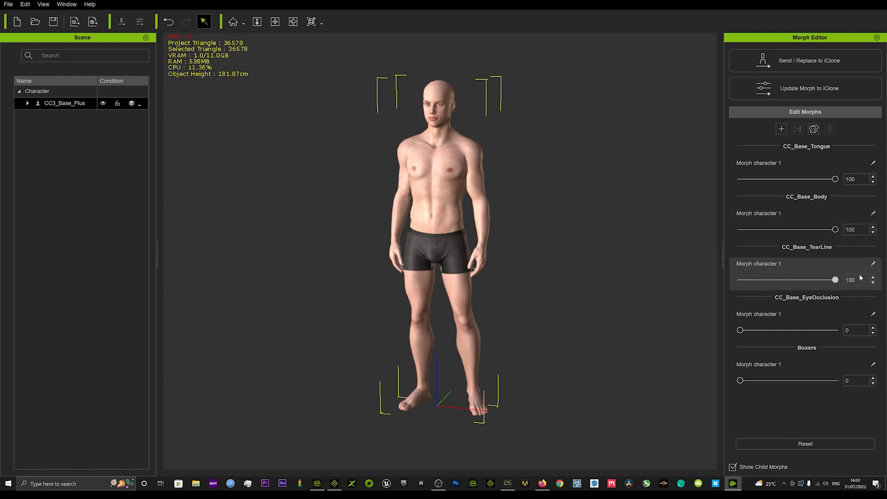
drag(741, 330, 839, 330)
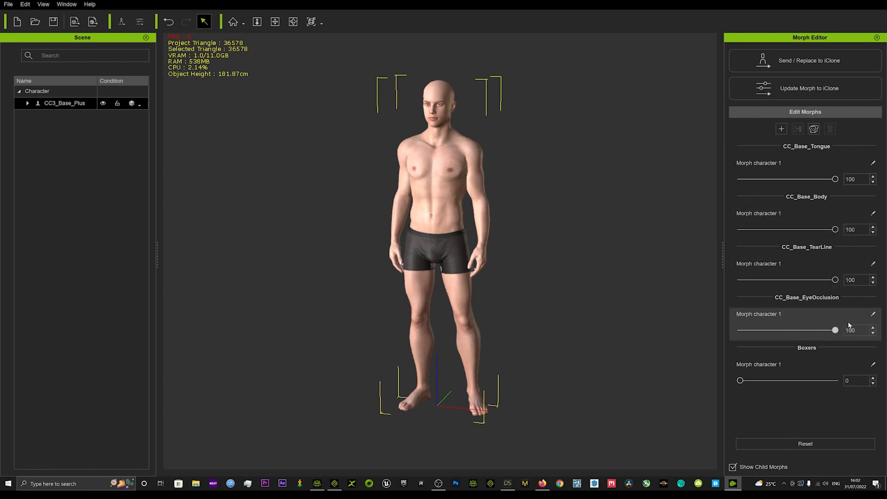
drag(741, 381, 838, 381)
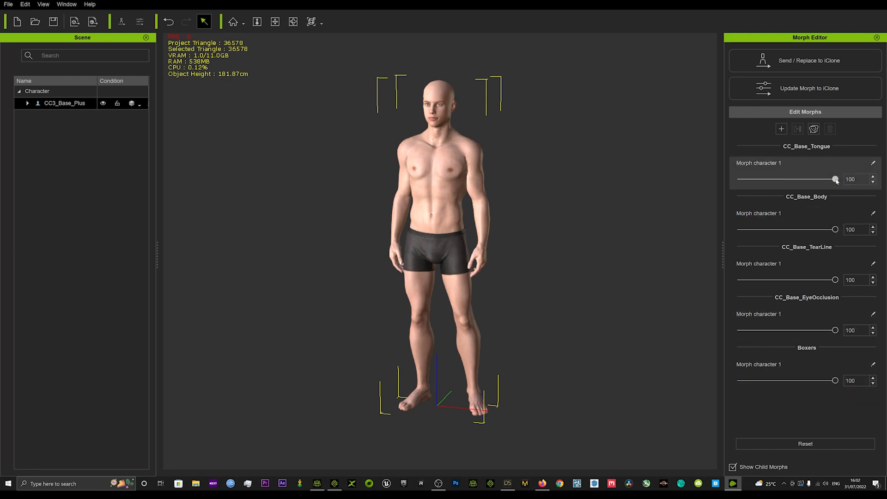
right_drag(375, 251, 445, 242)
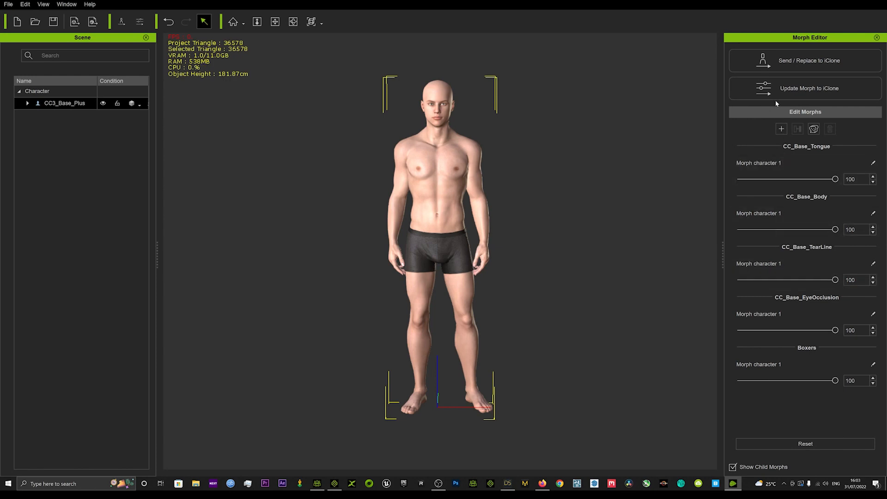
click(801, 444)
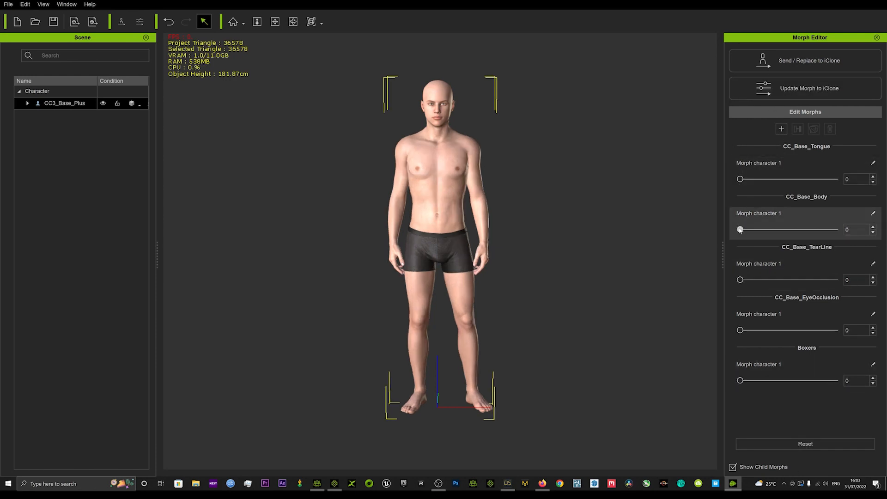
drag(740, 230, 686, 257)
- Update the morph to iClone without saving the current project, and open Morph Animator clear of the character
click(776, 92)
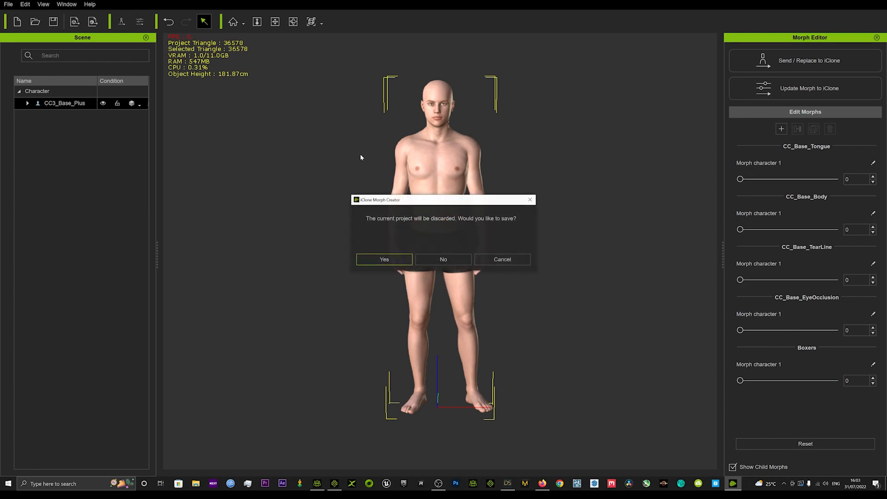
click(445, 258)
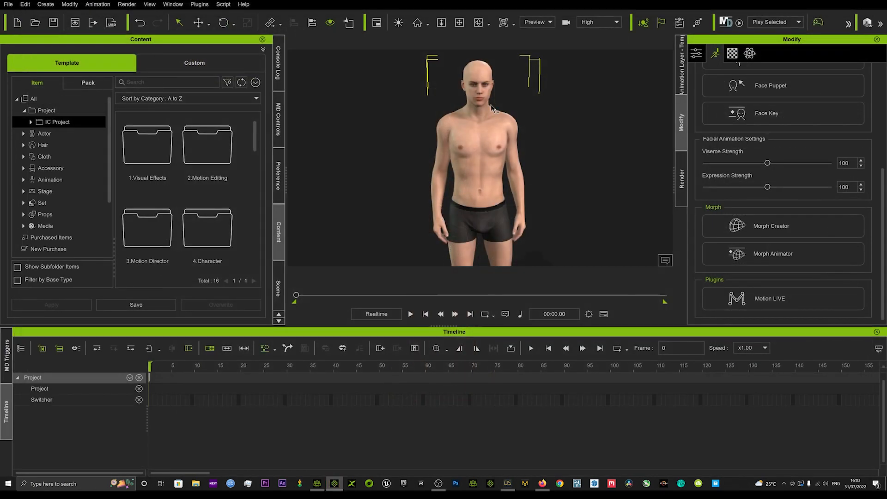
click(771, 258)
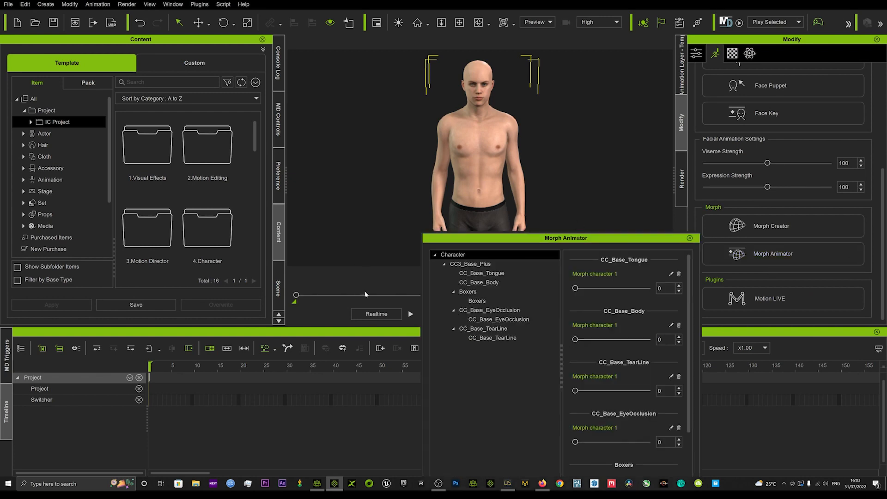
drag(597, 238, 209, 63)
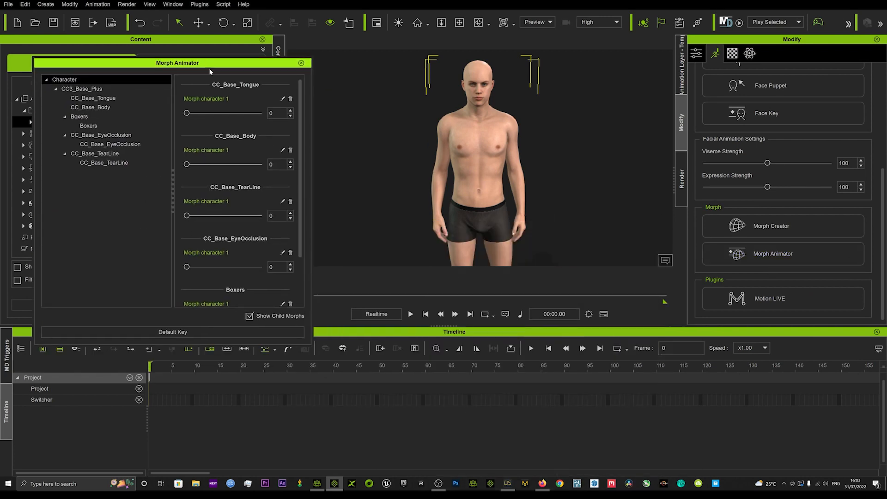
- Test the CC_Base_Body morph by raising it to 100 and returning it to 0, and look through the other morphs
click(187, 164)
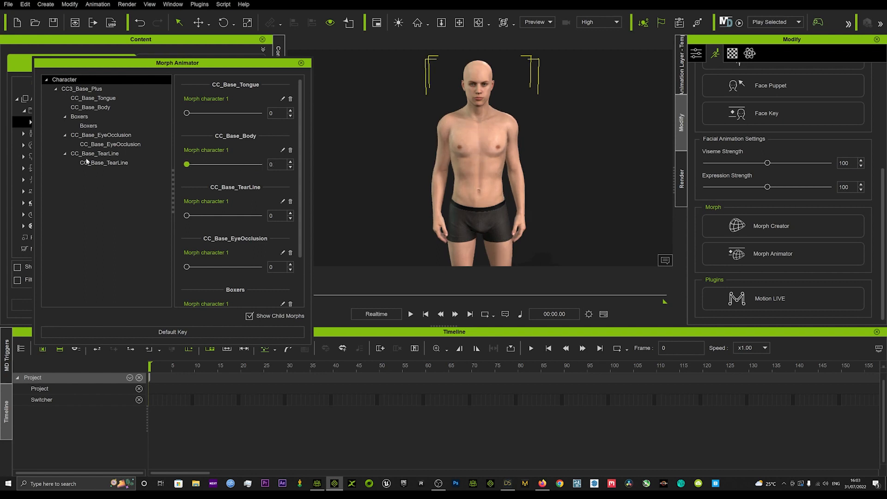
drag(188, 165, 667, 169)
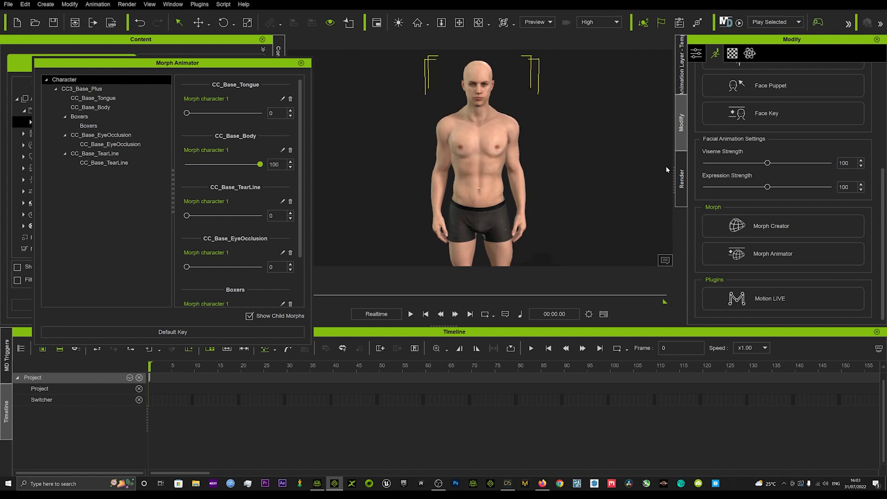
drag(372, 162, 82, 163)
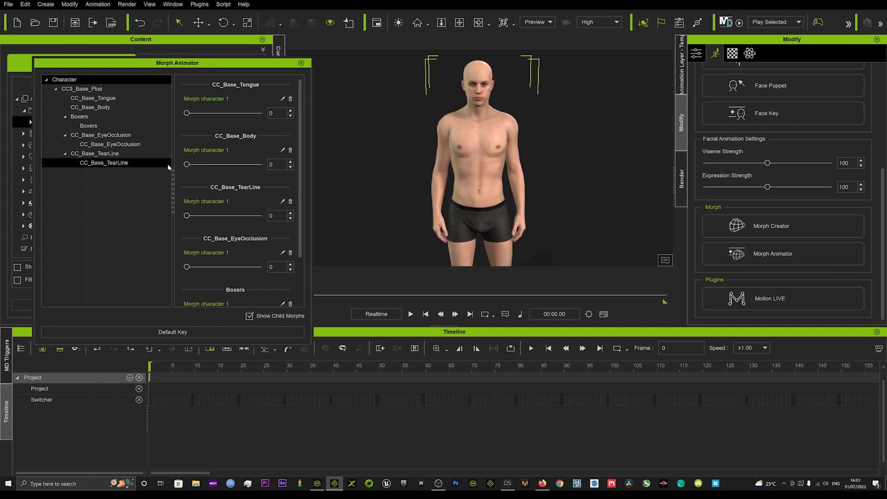
scroll(205, 185, down, 1)
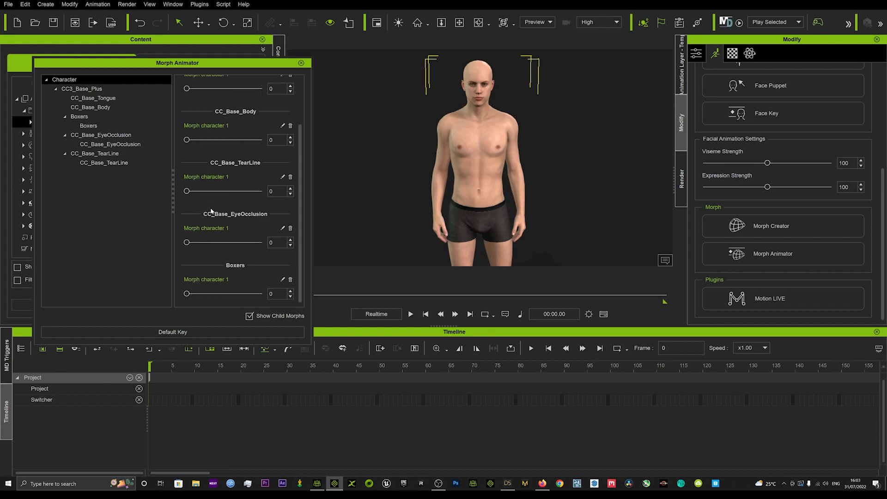
scroll(215, 241, up, 1)
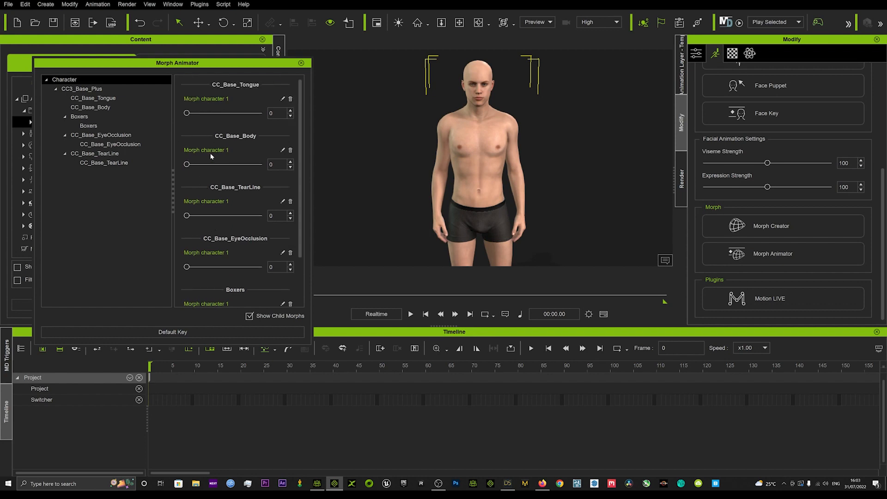
scroll(212, 185, down, 1)
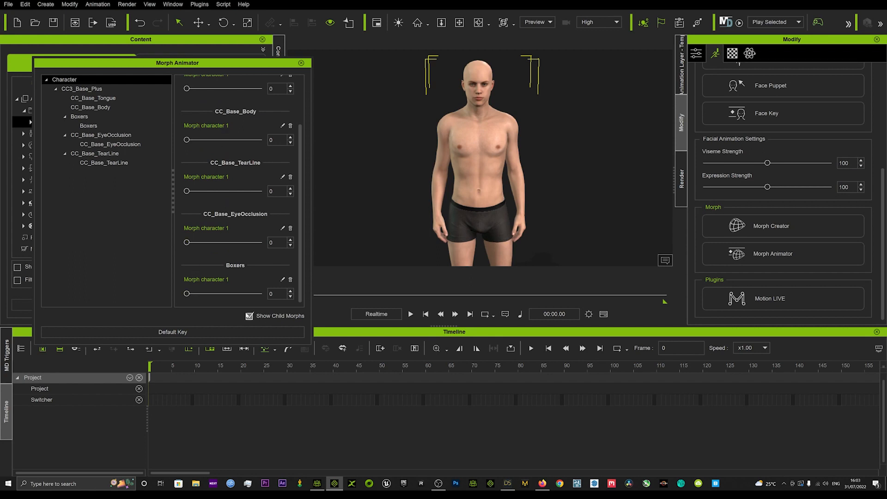
scroll(231, 249, up, 1)
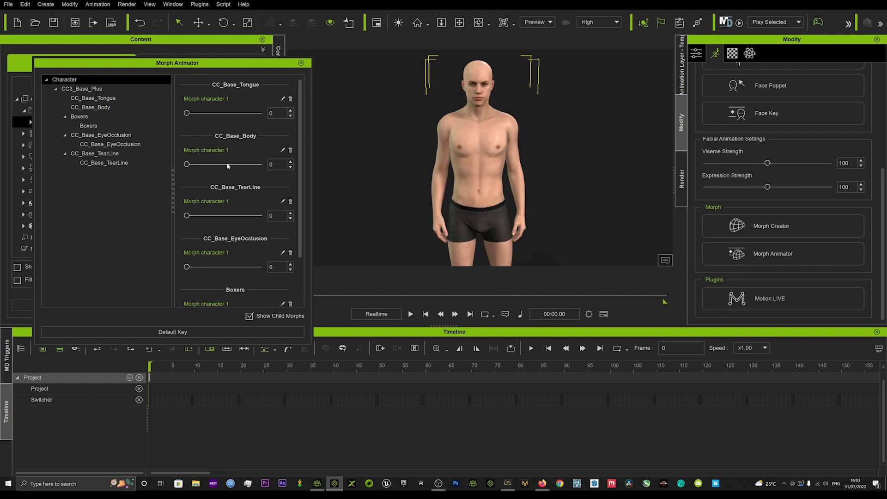
- Key the CC_Base_Body Morph character 1 value at 100 on frame 50 of the timeline
drag(217, 63, 754, 118)
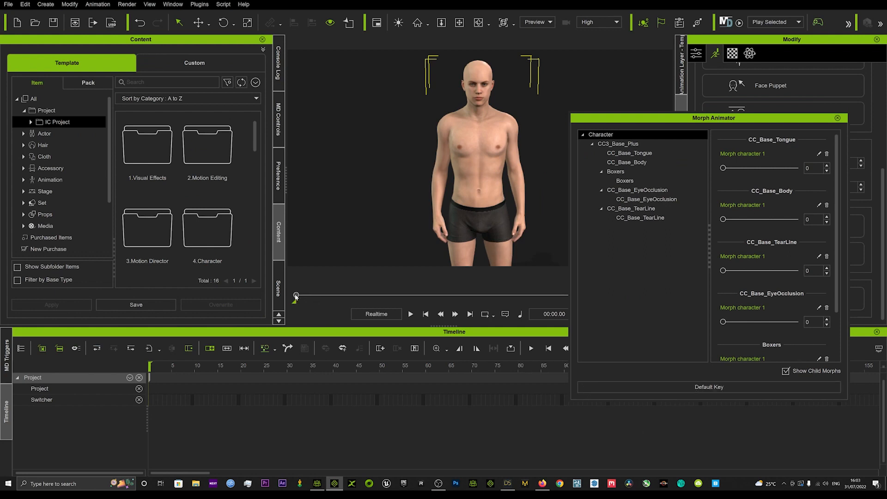
drag(296, 295, 307, 297)
drag(724, 220, 800, 220)
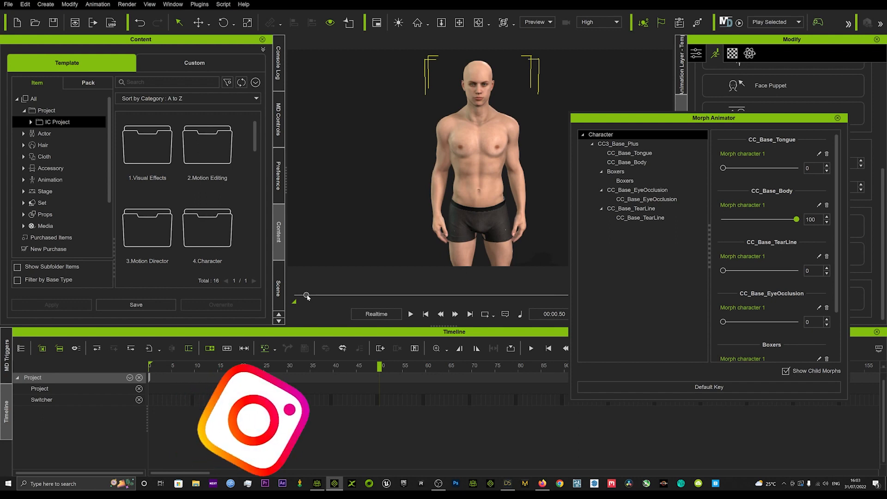
- Play back the body morph animation from the start and inspect the character's transformation
drag(306, 295, 253, 295)
key(space)
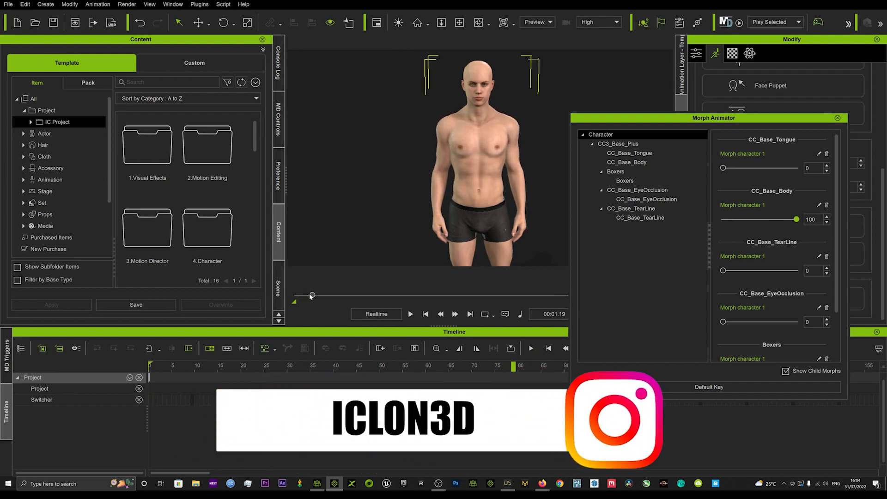
drag(312, 295, 246, 292)
key(space)
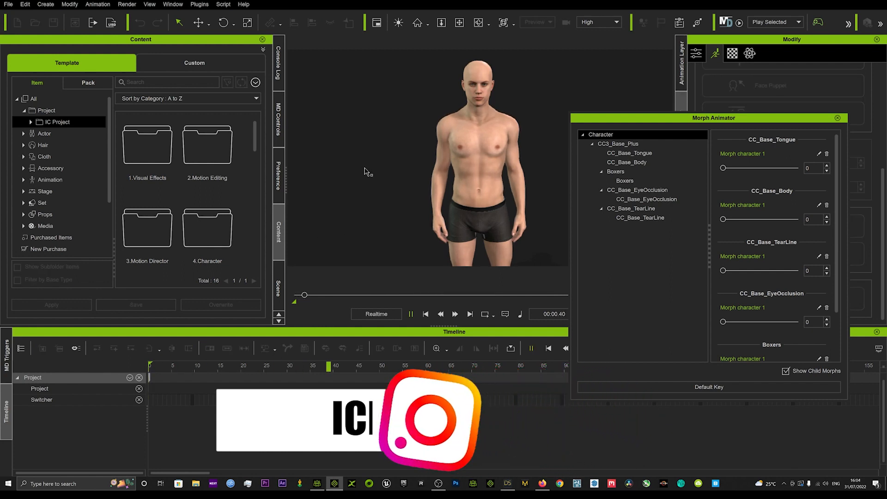
key(space)
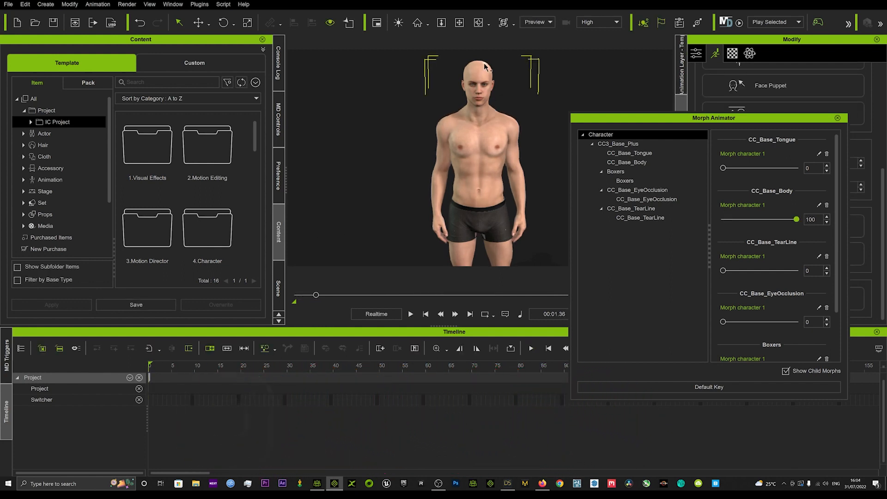
click(682, 211)
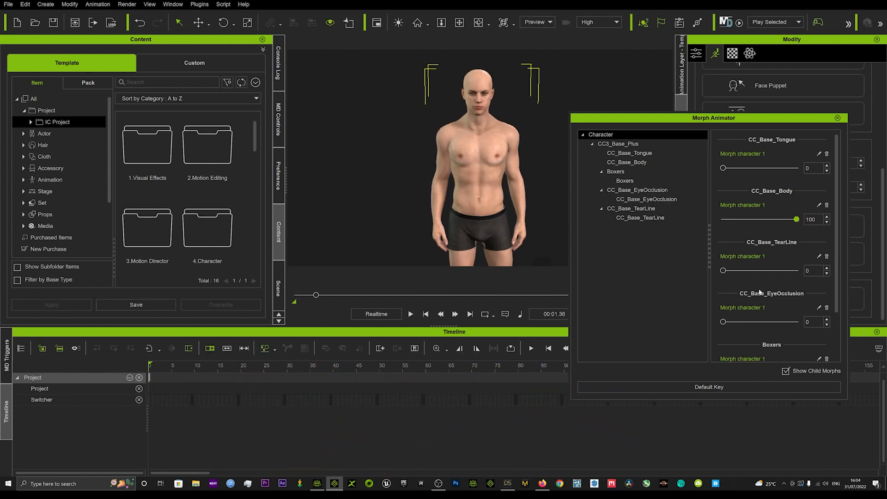
scroll(759, 286, down, 1)
scroll(757, 285, up, 1)
alt+middle_drag(447, 146, 455, 131)
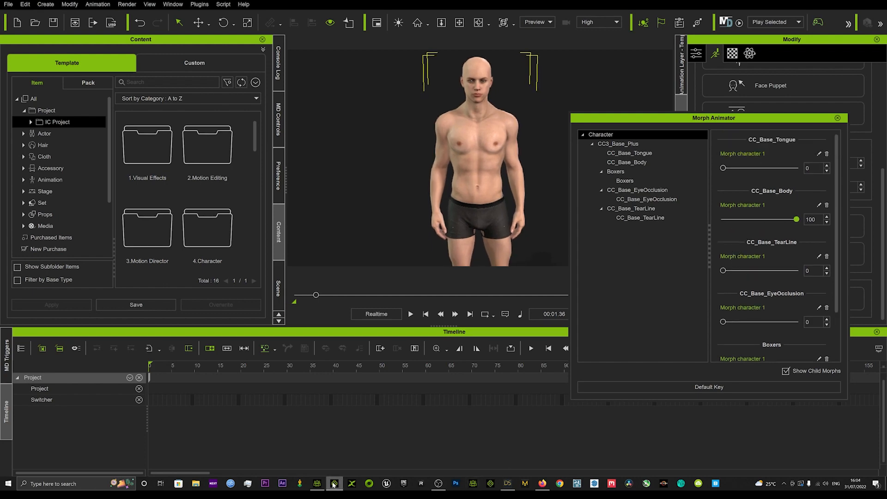
- Switch to Character Creator and export the morphed character with its current pose as a Y-Up OBJ
click(317, 484)
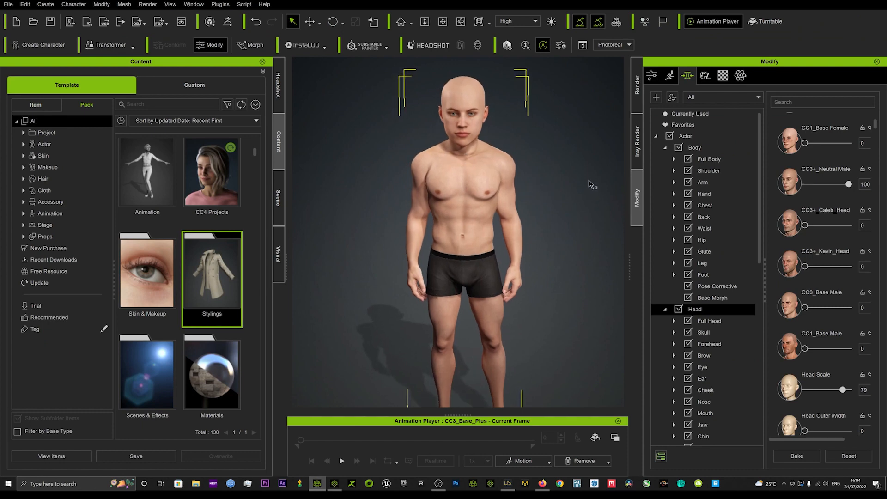
click(8, 4)
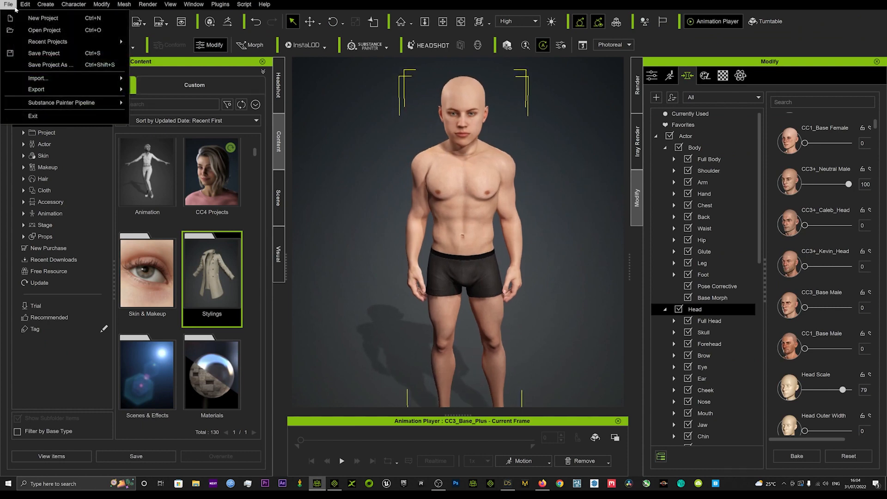
mouse_move(37, 88)
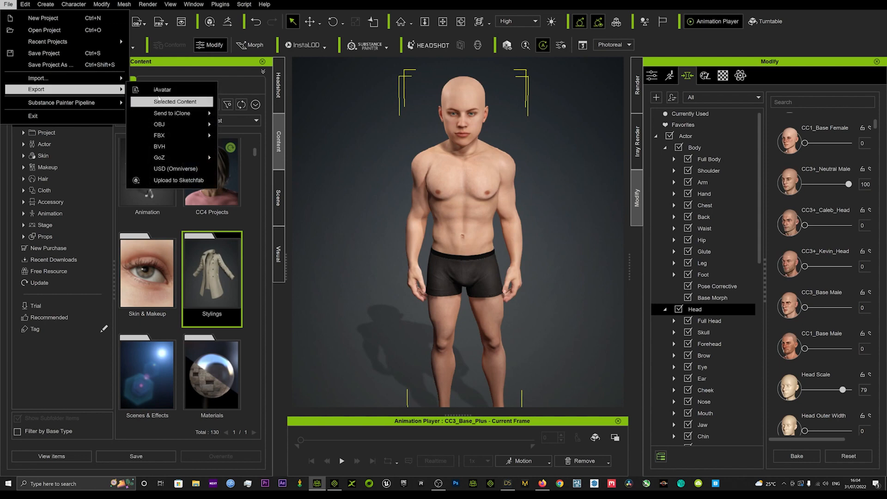
mouse_move(159, 124)
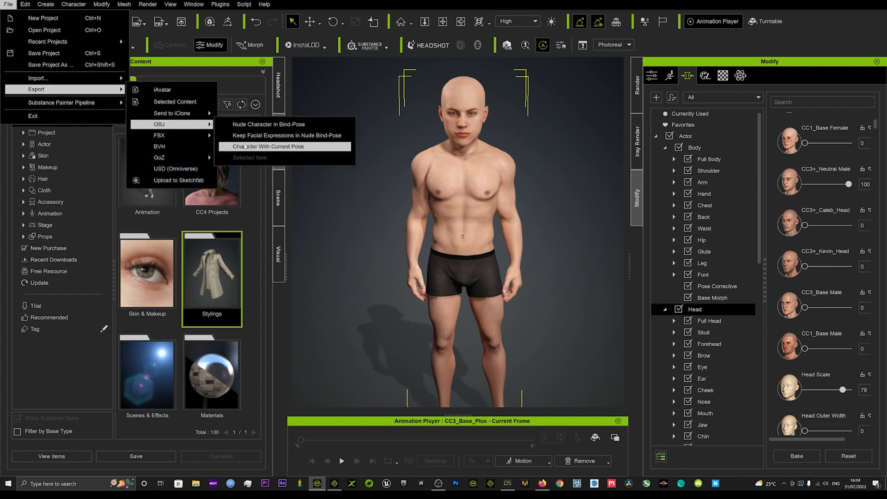
click(245, 146)
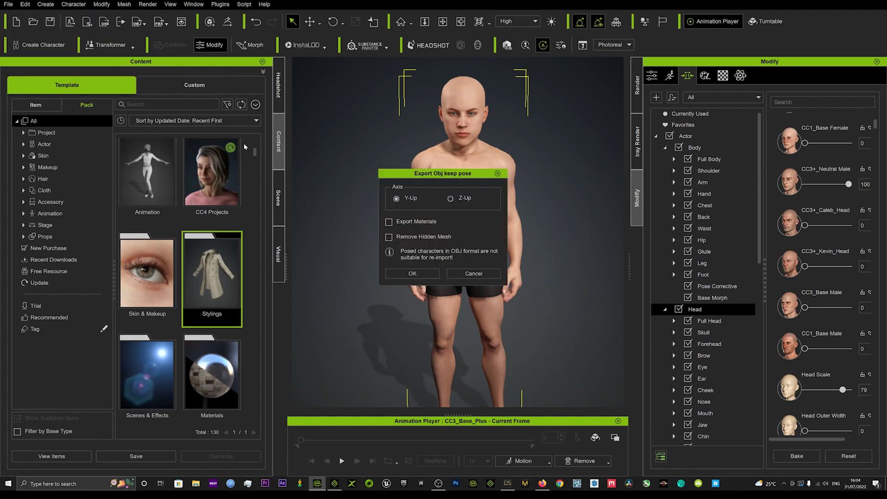
click(412, 274)
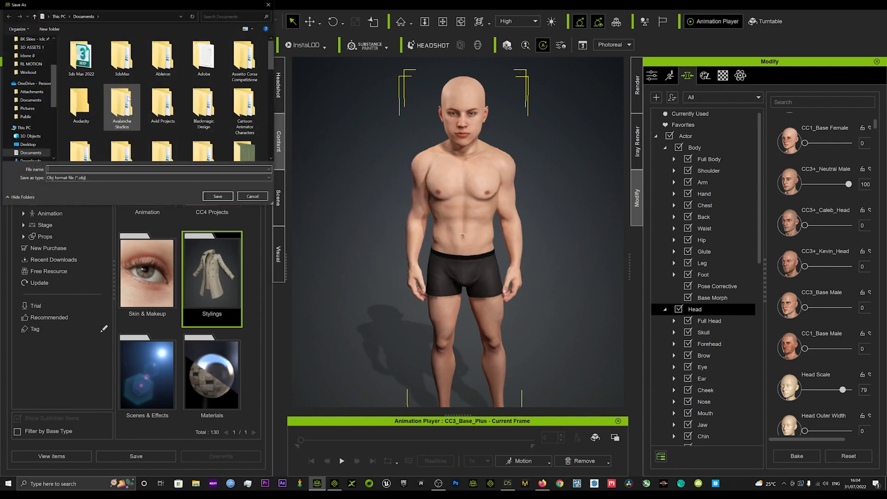
- Save the exported OBJ in Documents as "Morph character 2"
key(Caps_Lock)
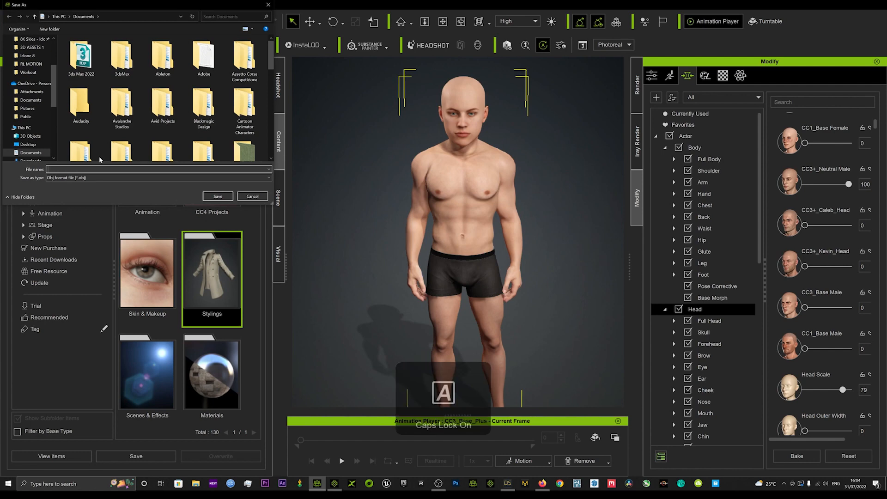
key(Caps_Lock)
text(M)
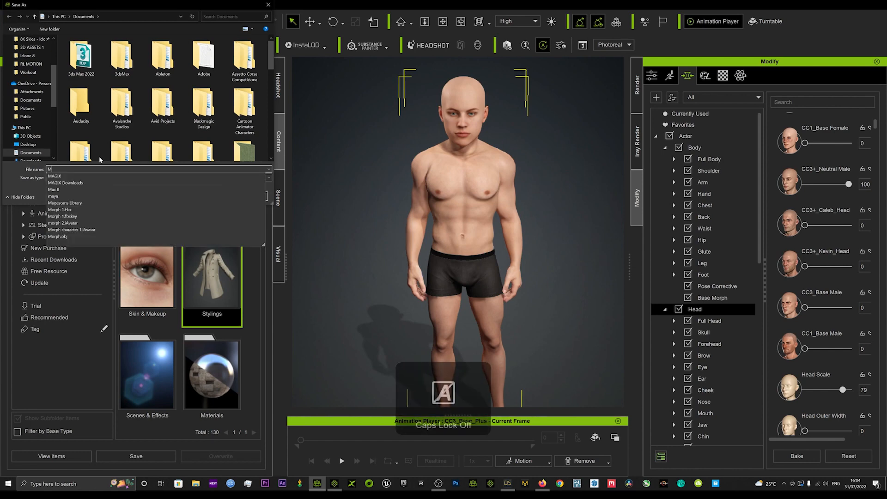
text(orph)
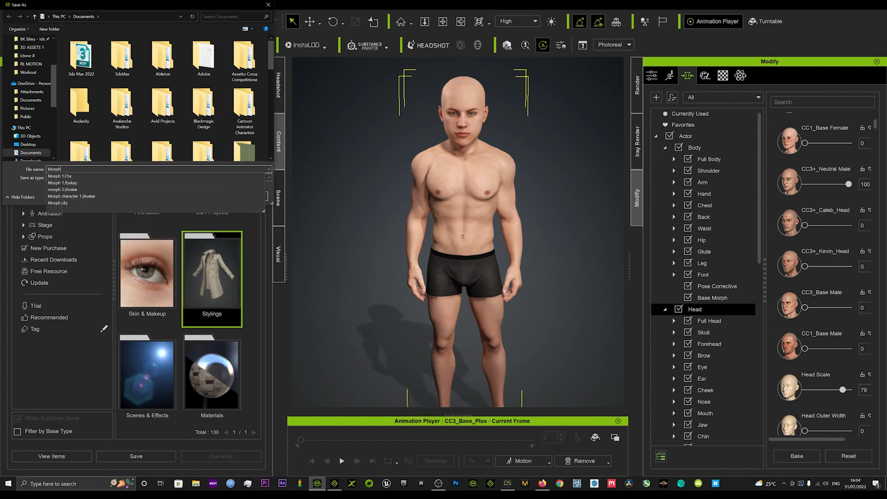
text( character 2)
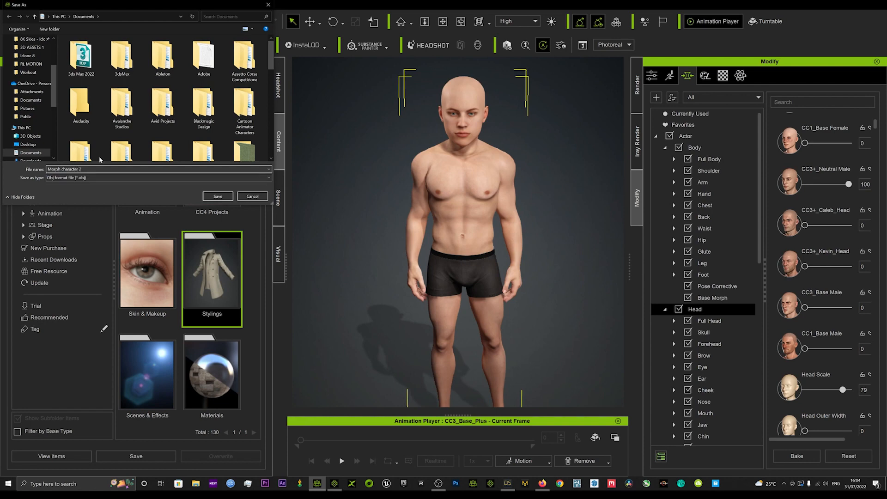
key(Return)
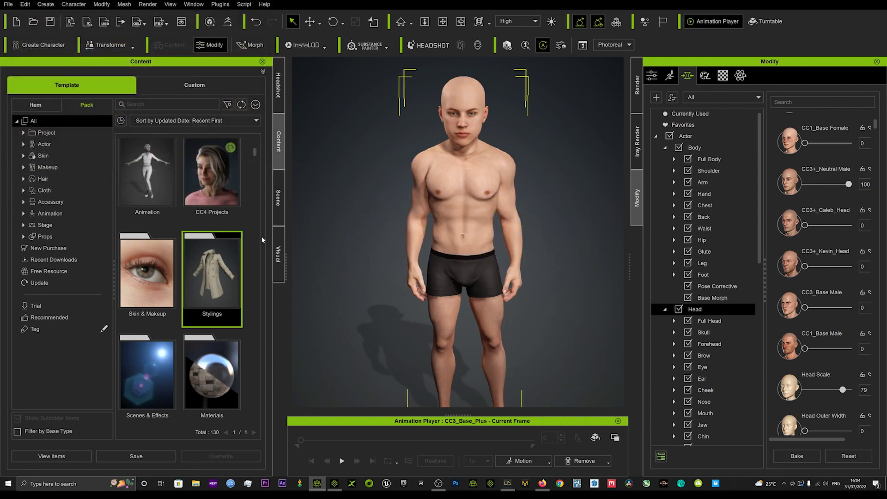
- Switch to iClone, close Morph Animator and play back the body morph animation from the start
click(334, 483)
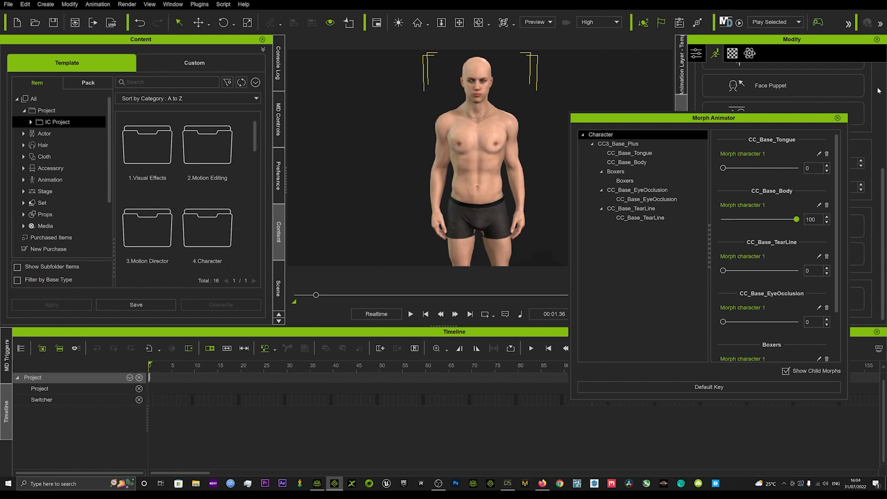
click(838, 118)
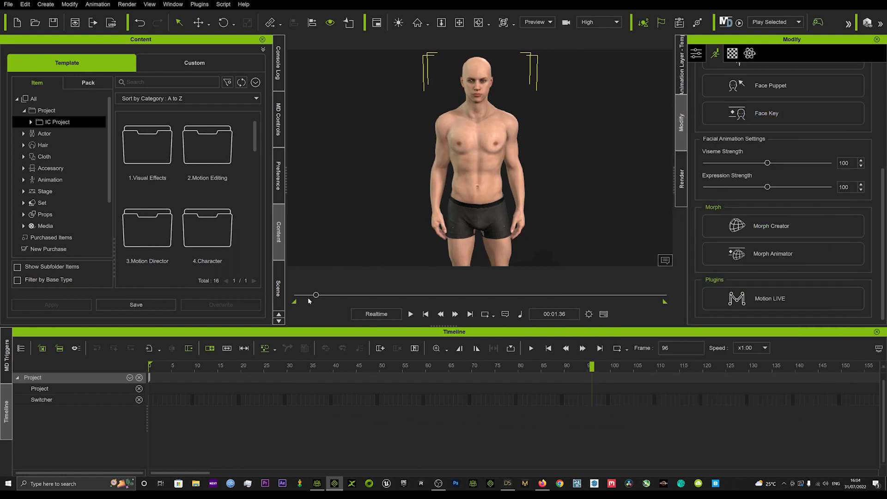
drag(311, 296, 227, 294)
drag(295, 283, 257, 268)
key(space)
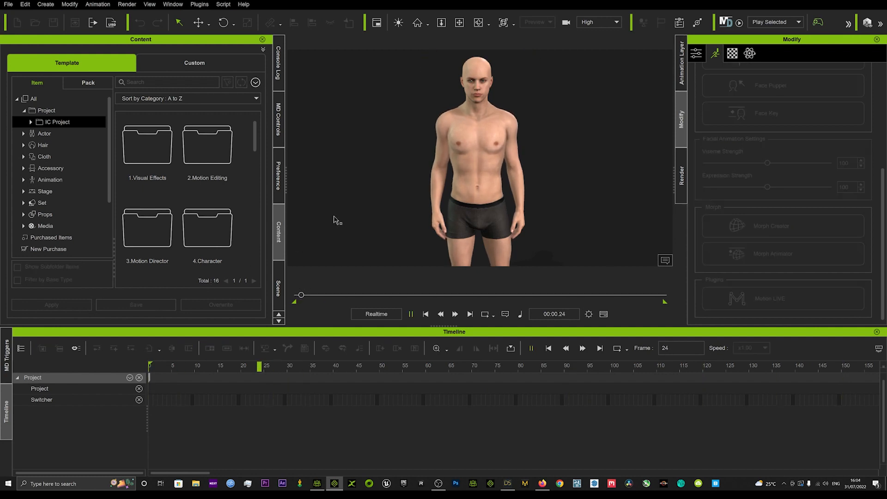
key(space)
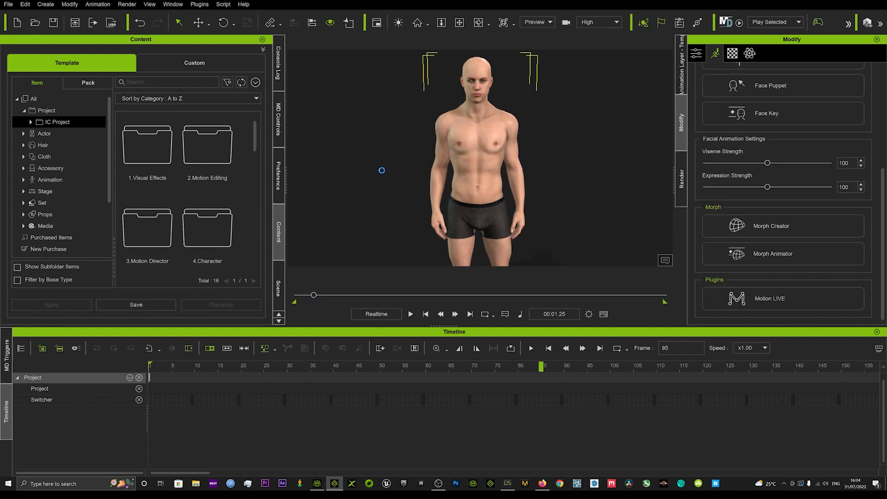
- Undo the last edit and, from frame 0, open the character in Morph Creator
key(ctrl+z)
drag(315, 294, 174, 280)
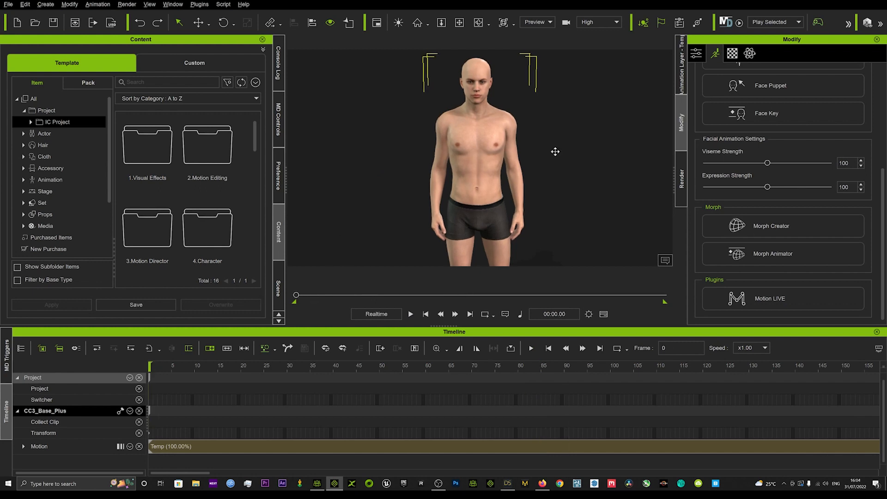
click(790, 230)
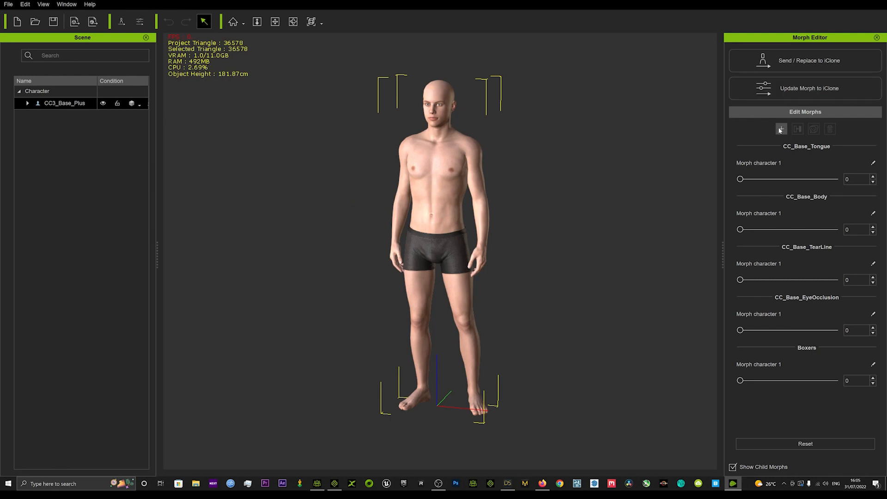
- Add a morph from "Morph character 2.obj" in Documents, using the Y-Up axis option
click(780, 131)
scroll(130, 105, down, 2)
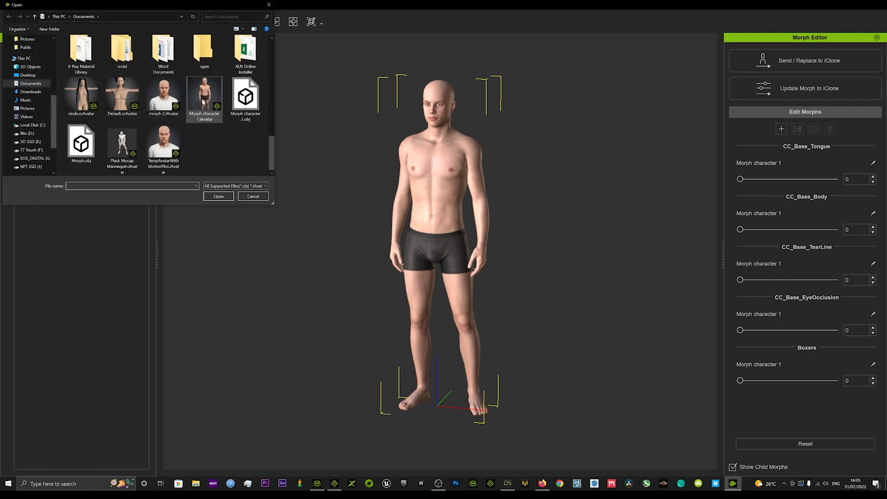
scroll(187, 138, up, 1)
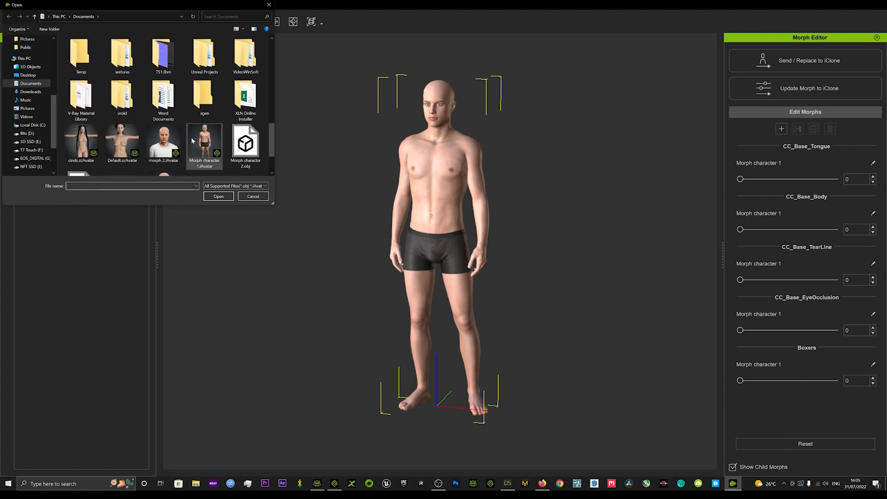
scroll(189, 137, up, 3)
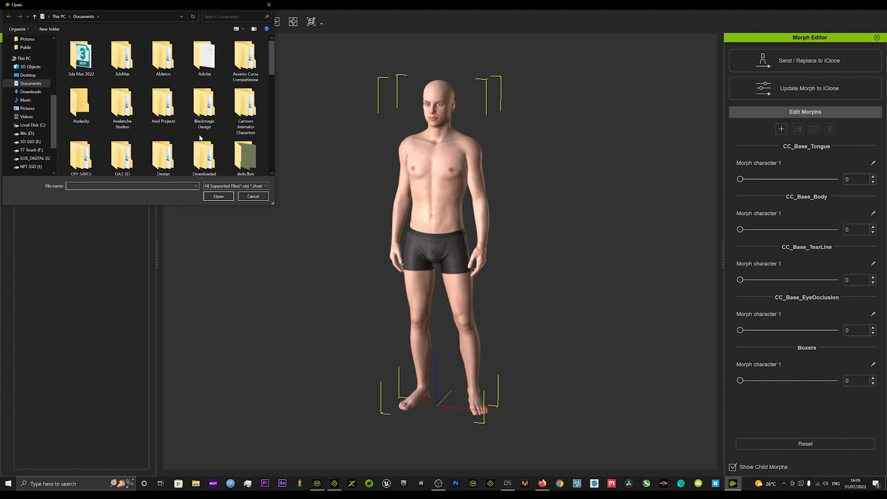
scroll(199, 137, down, 5)
click(247, 111)
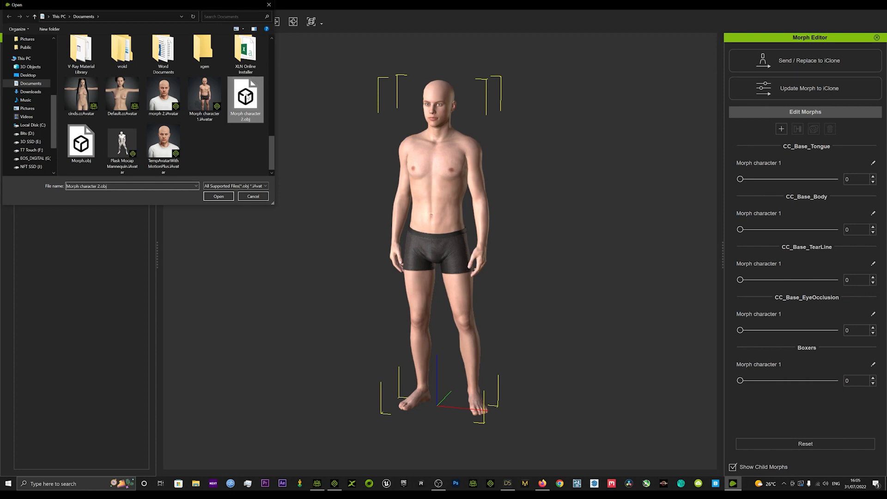
double_click(248, 102)
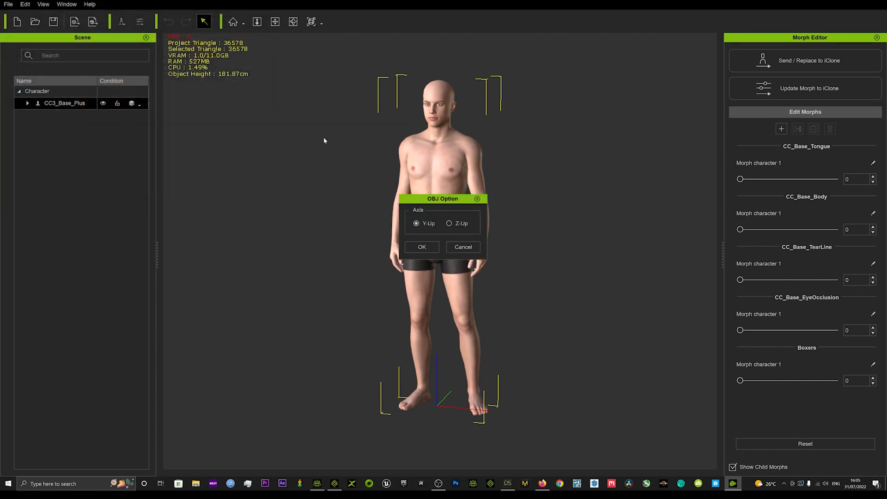
click(422, 248)
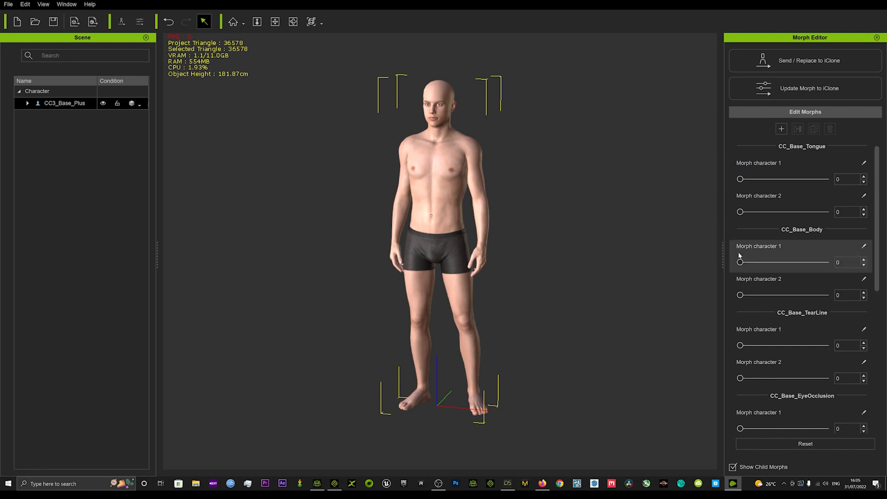
- Raise Morph character 1 and Morph character 2 to 100 for both CC_Base_Body and CC_Base_Tongue
drag(741, 262, 827, 262)
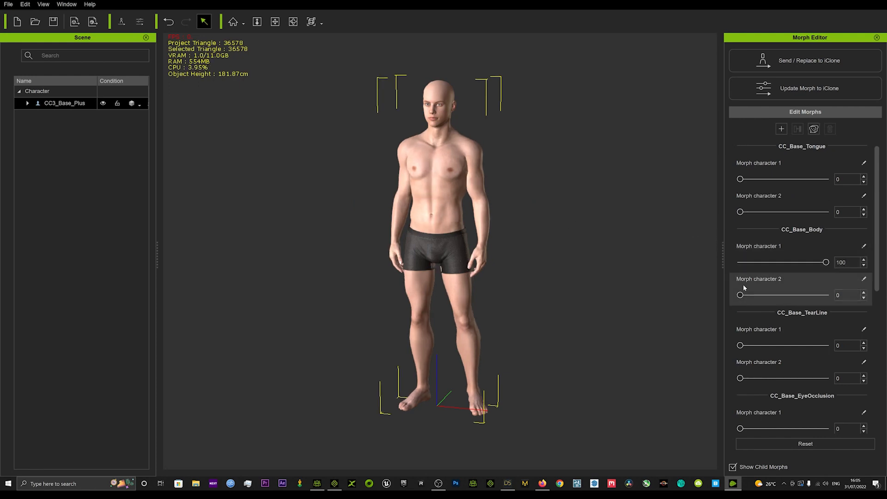
drag(741, 295, 830, 298)
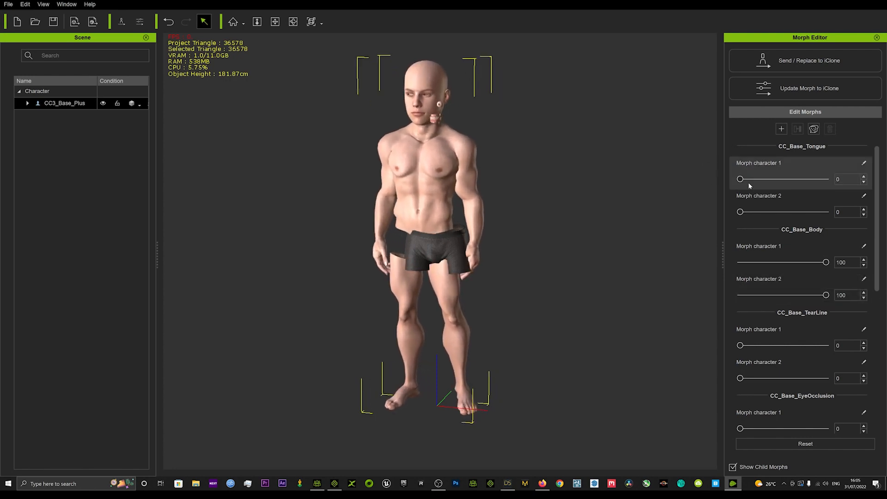
drag(741, 180, 848, 189)
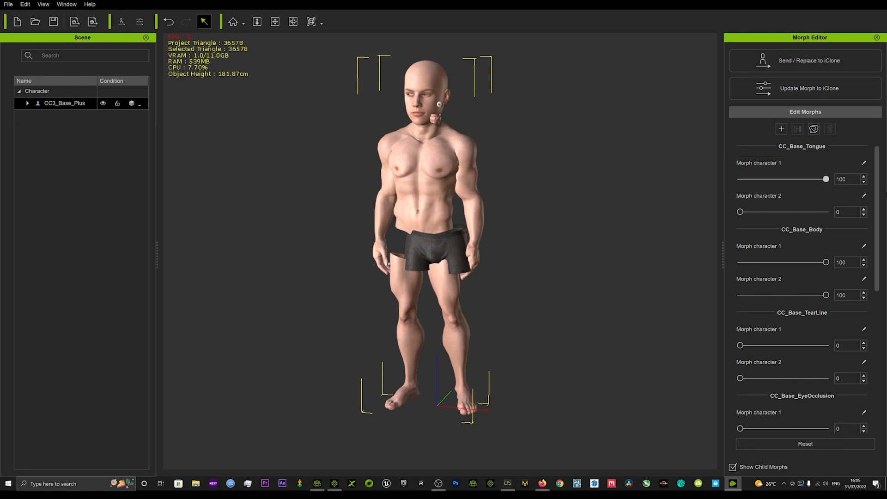
drag(754, 213, 829, 214)
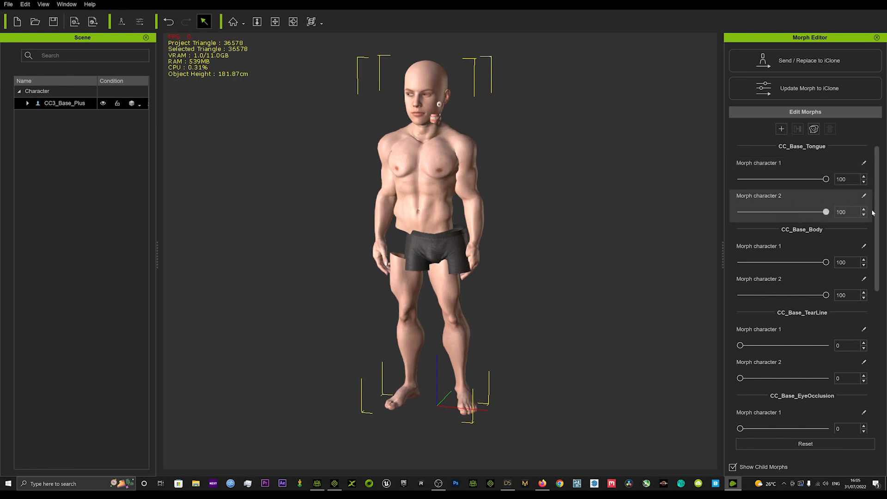
- Set Morph character 1 and Morph character 2 to 100 for CC_Base_TearLine and CC_Base_EyeOcclusion
scroll(786, 294, down, 1)
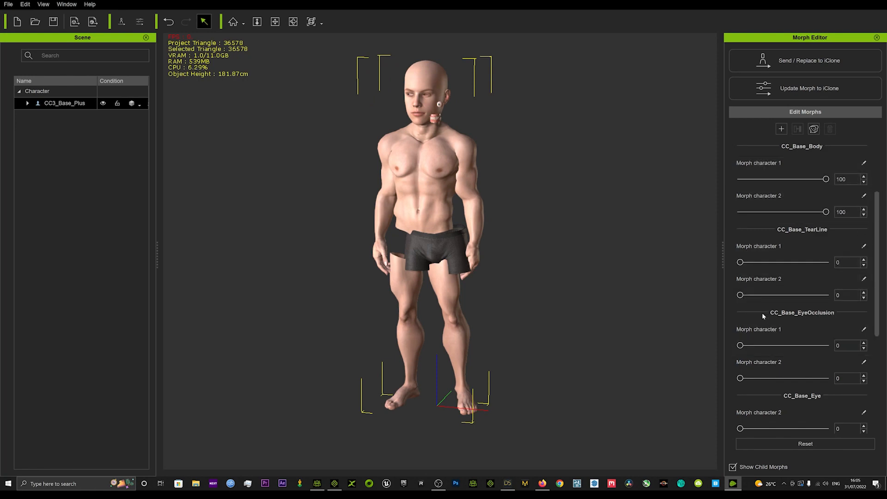
drag(740, 262, 830, 264)
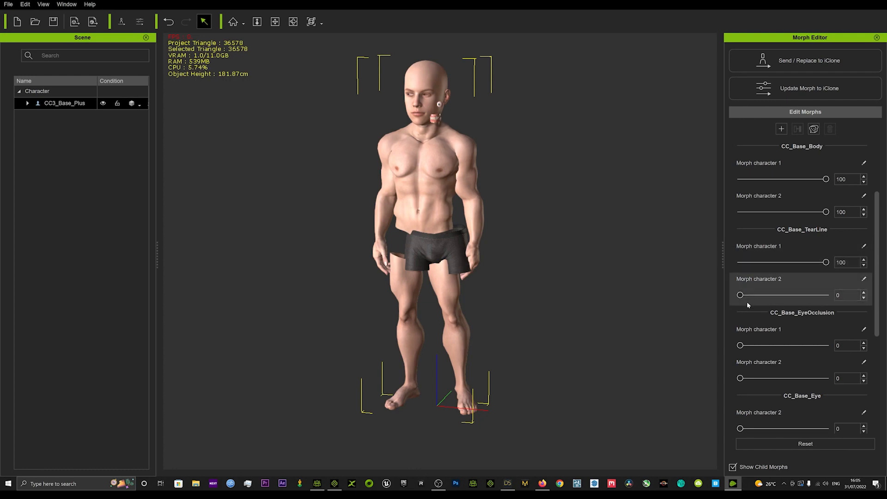
drag(740, 296, 829, 296)
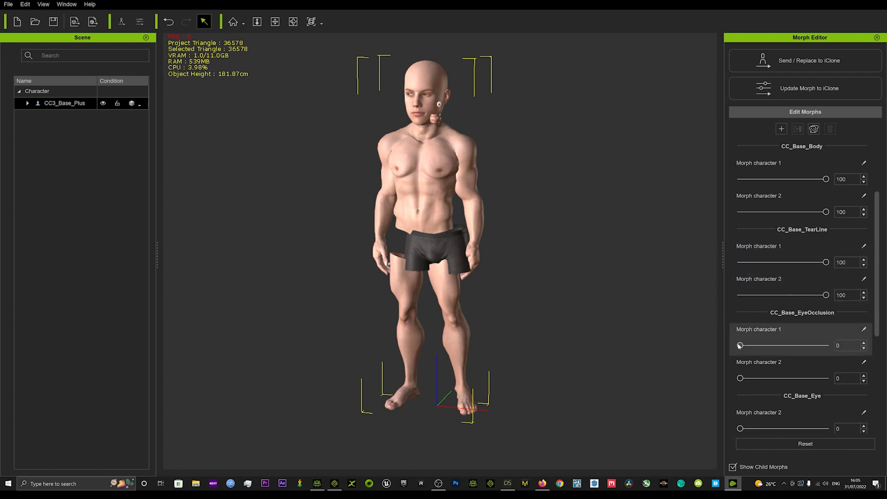
drag(741, 346, 829, 344)
drag(740, 378, 883, 377)
- Set Morph character 2 of CC_Base_Teeth and both Boxers morphs to 100
scroll(792, 356, down, 3)
drag(741, 396, 830, 396)
scroll(789, 302, down, 2)
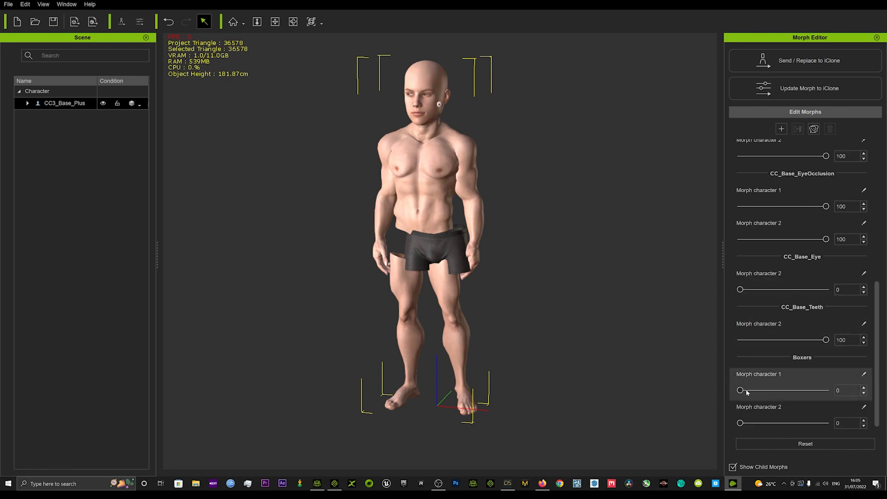
drag(741, 391, 827, 390)
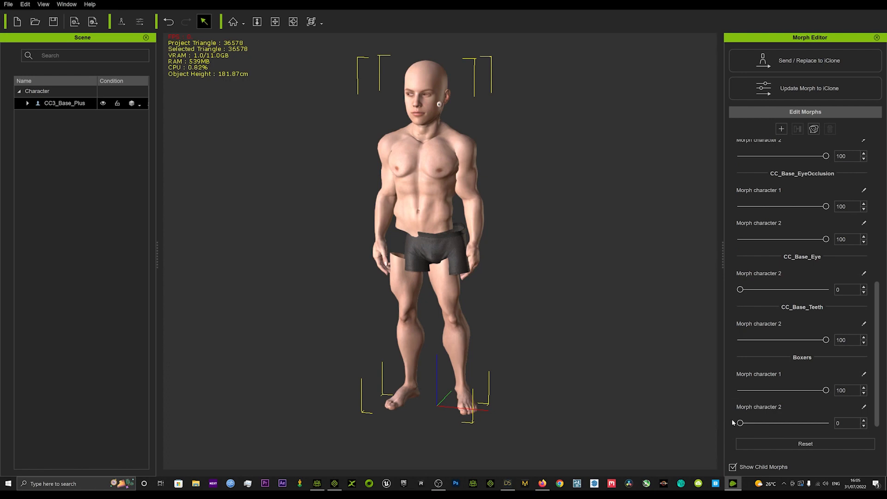
drag(740, 423, 827, 423)
scroll(784, 275, up, 6)
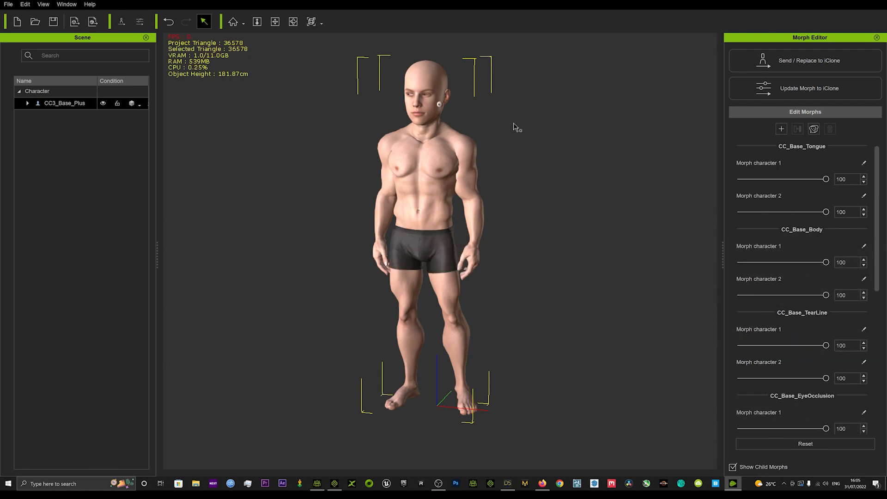
- Select the misplaced eyes, set CC_Base_Eye Morph character 2 to 100, and inspect the character from the front
click(440, 106)
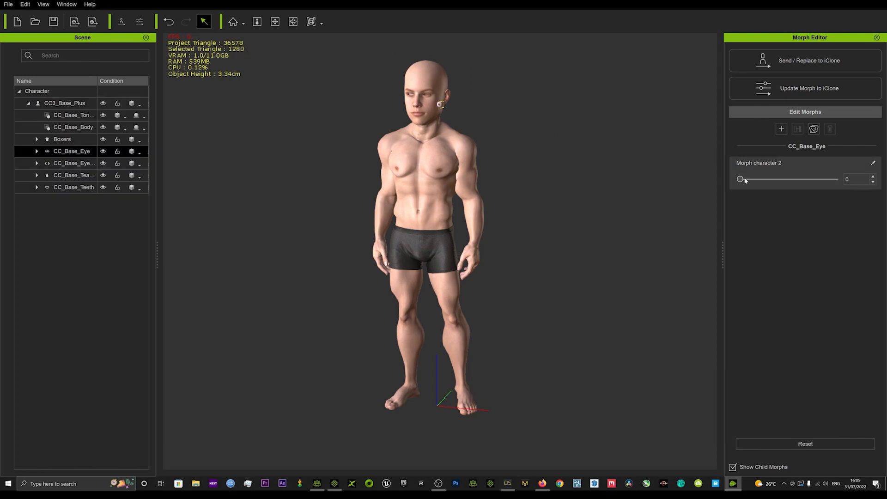
drag(741, 180, 860, 180)
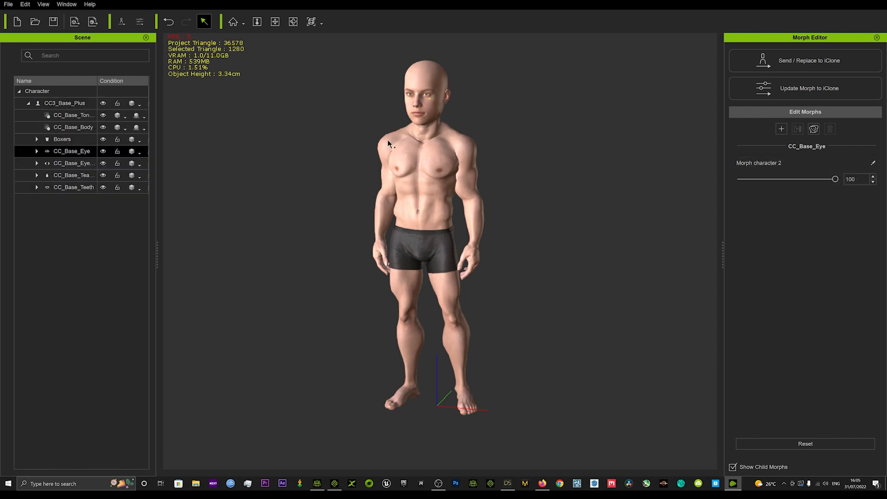
right_drag(346, 153, 429, 146)
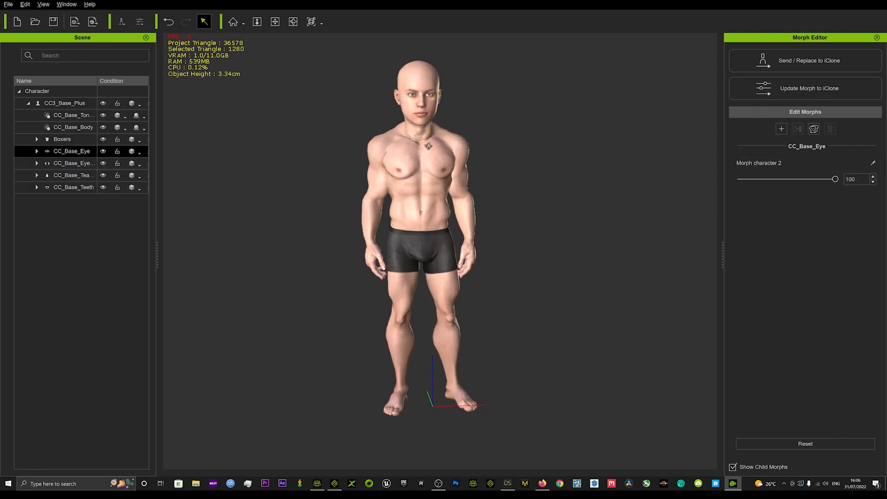
right_drag(515, 181, 539, 178)
click(527, 174)
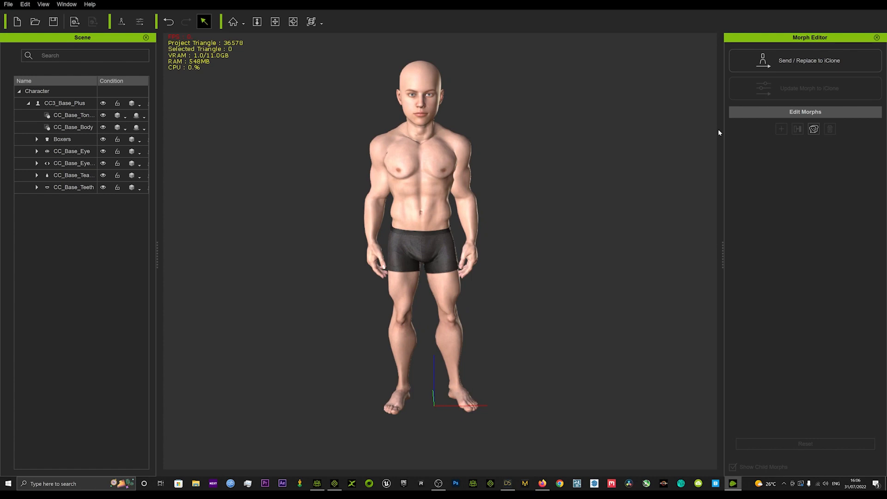
- Select the whole character and reset all its Morph character 1 and Morph character 2 values to 0
click(406, 140)
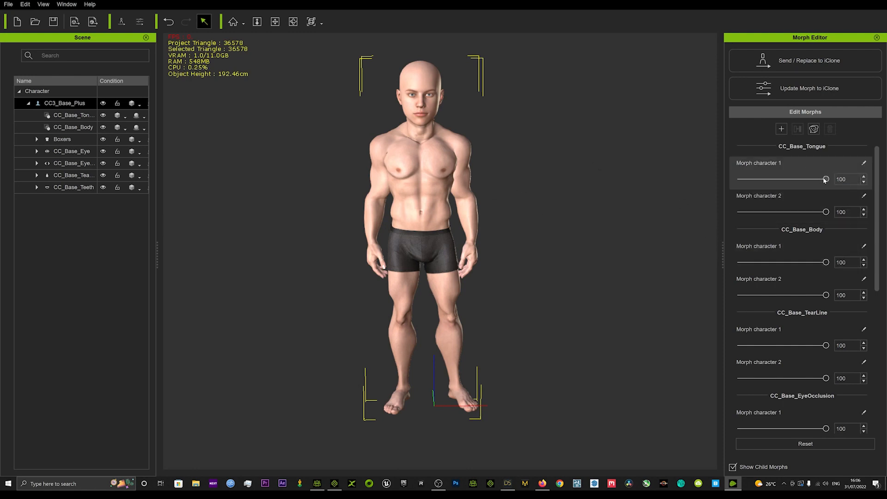
click(799, 180)
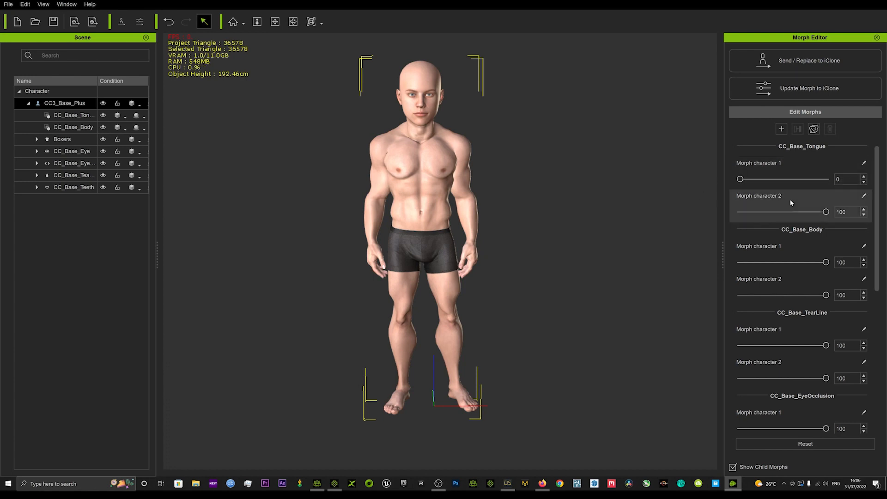
click(827, 211)
click(827, 262)
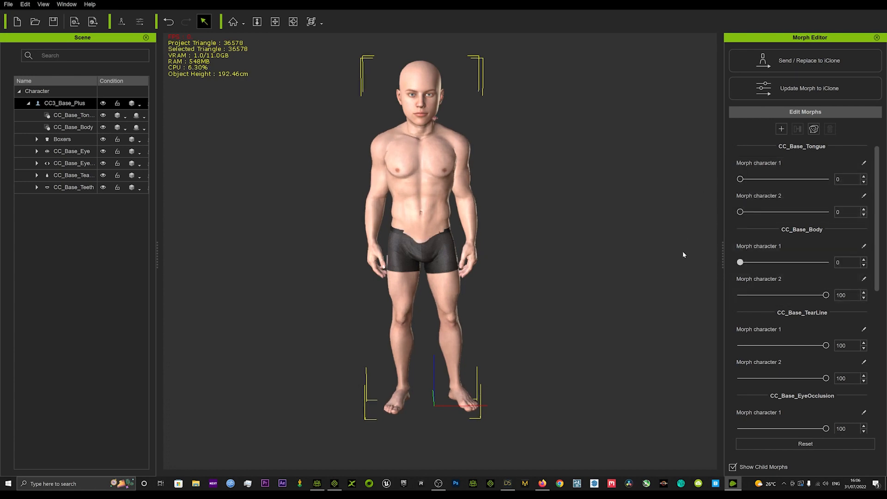
click(786, 296)
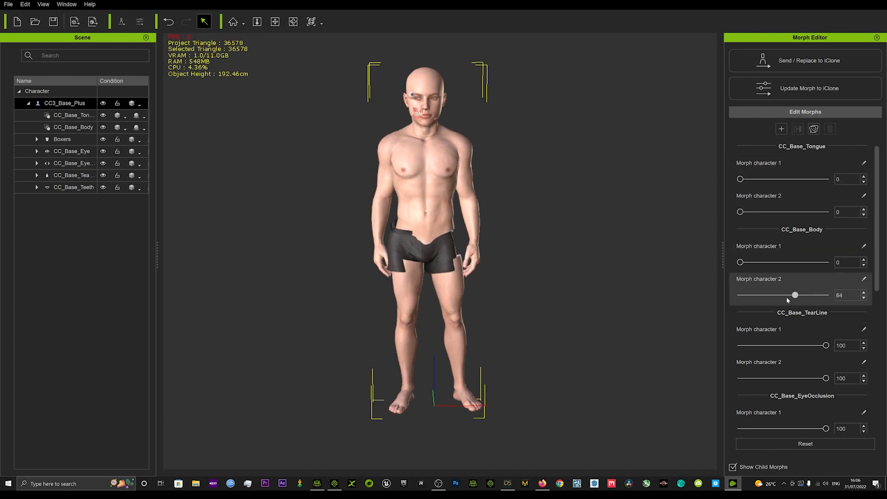
click(825, 346)
click(824, 379)
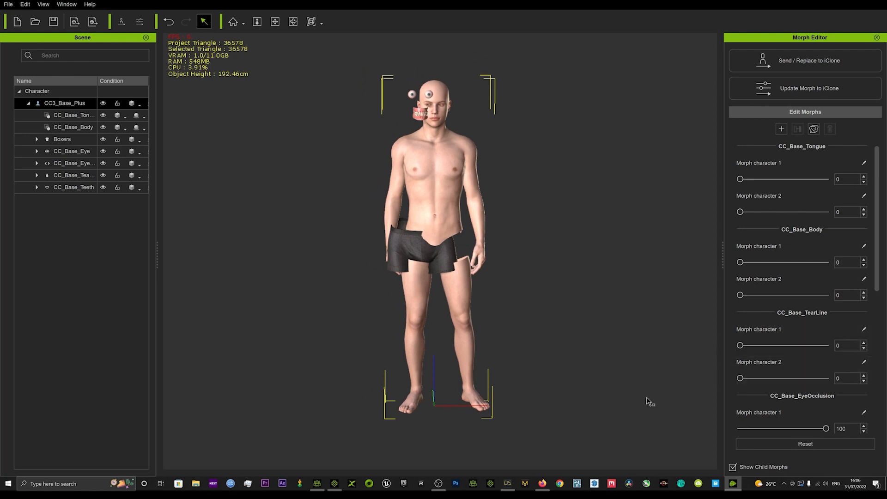
click(826, 429)
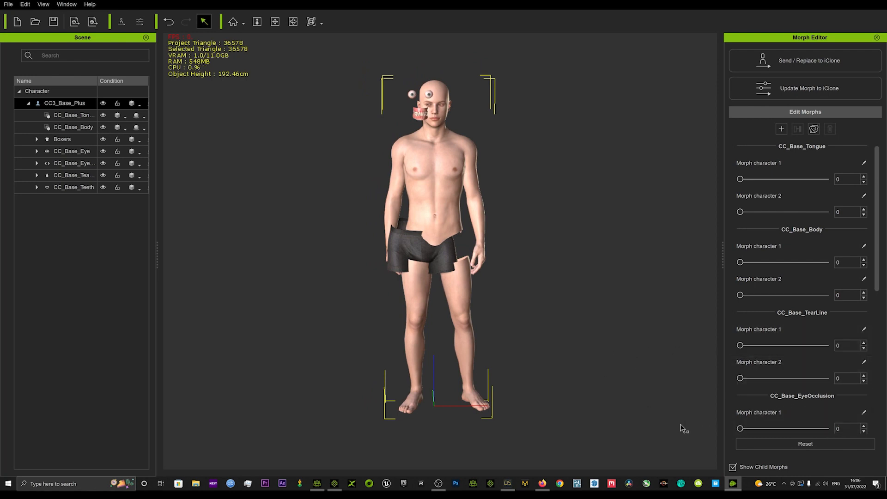
click(799, 445)
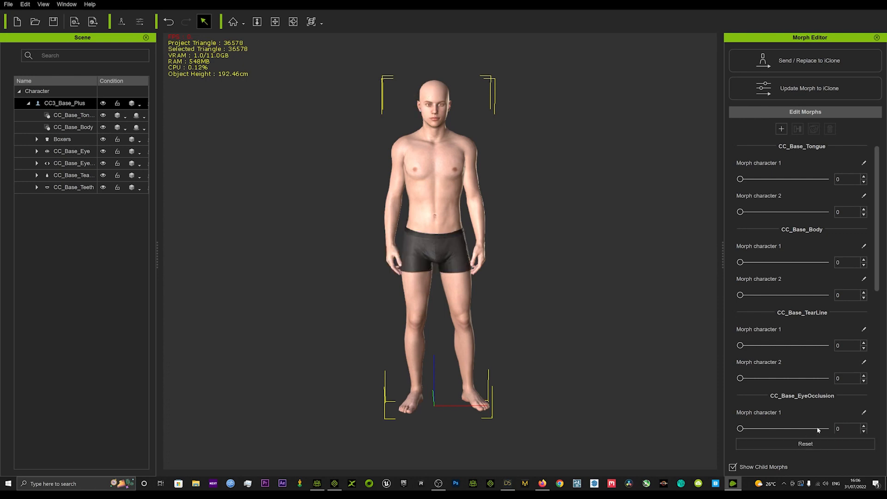
- Update the morphs to iClone without saving the Morph Creator project, and open Morph Animator for the character
click(790, 89)
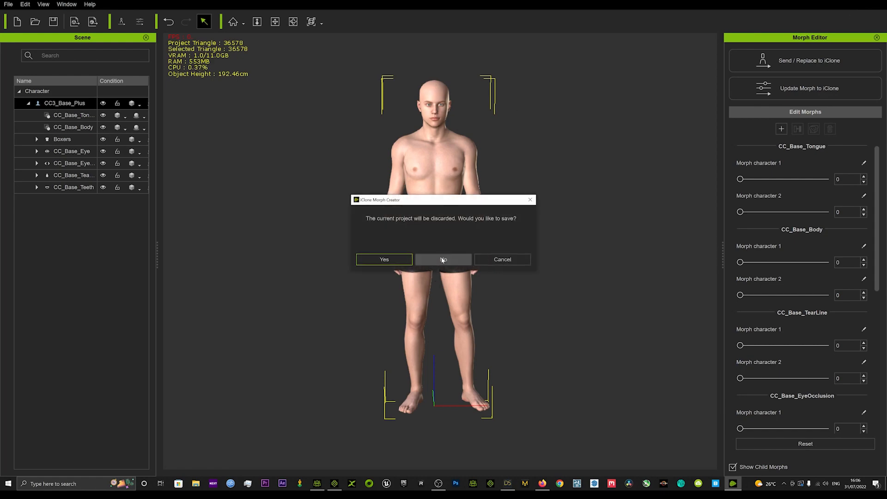
click(450, 259)
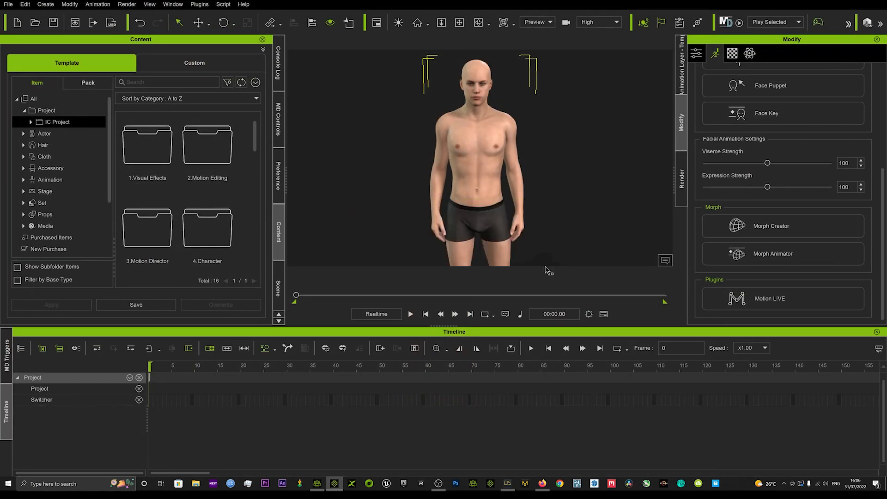
click(746, 253)
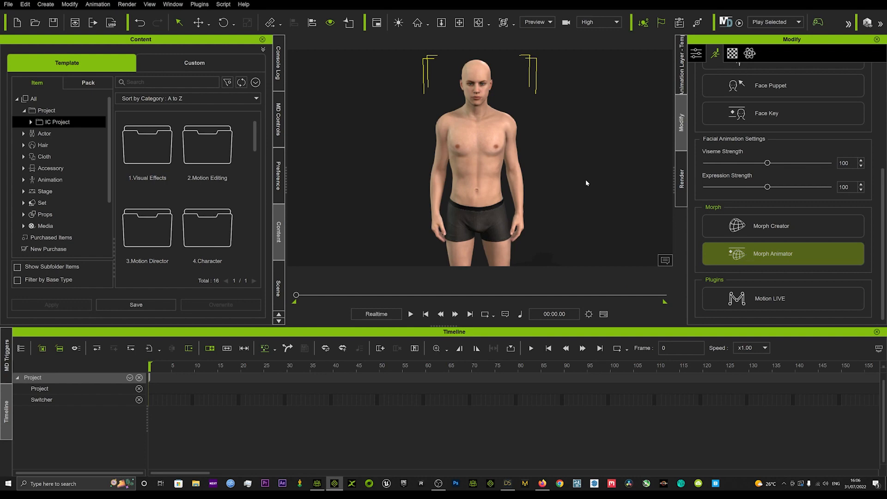
scroll(771, 252, down, 2)
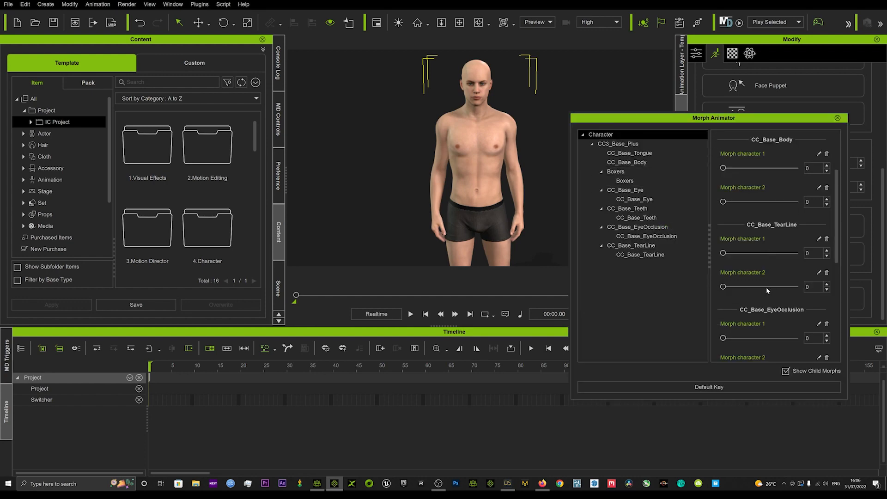
mouse_move(724, 121)
mouse_down()
mouse_move(183, 114)
mouse_move(387, 173)
mouse_move(732, 115)
mouse_up()
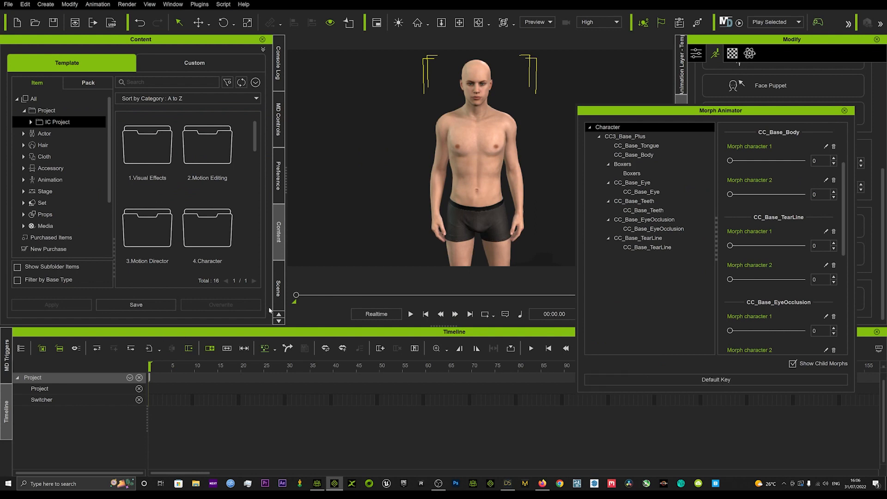
- At frame 84, set CC_Base_Body Morph character 1 and Morph character 2 to 100
drag(296, 295, 313, 296)
drag(313, 296, 314, 295)
drag(731, 194, 806, 194)
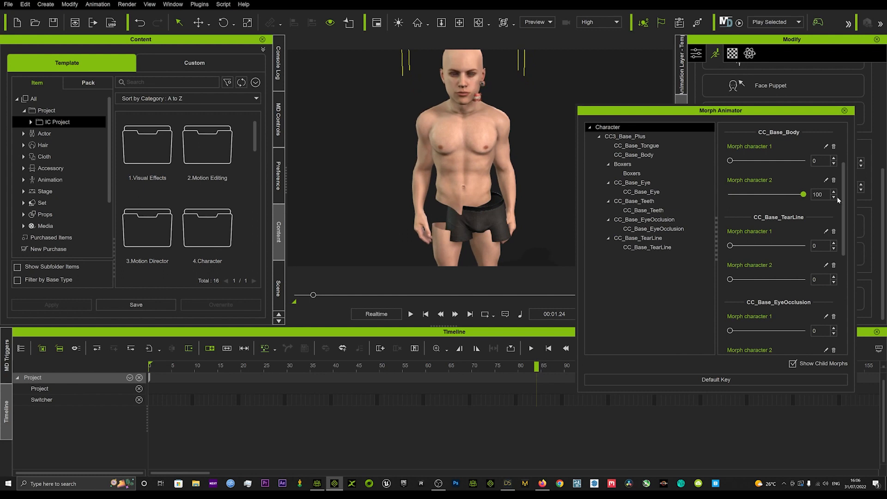
click(803, 161)
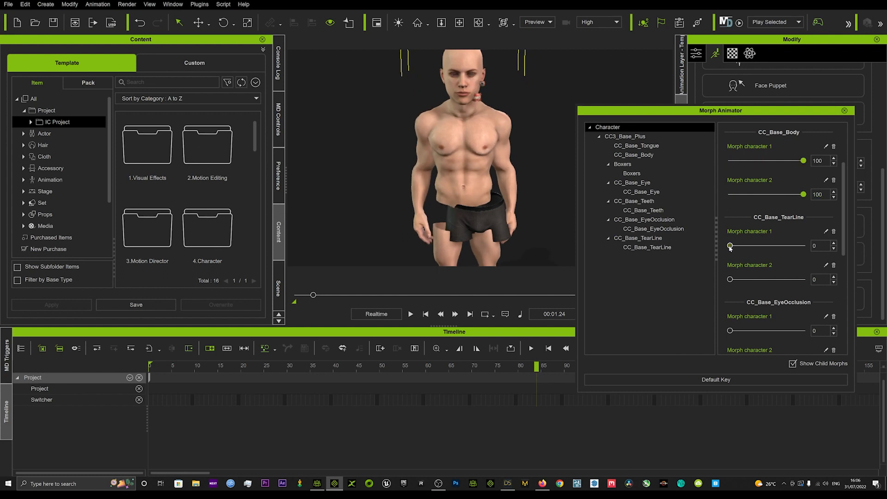
- Raise Morph character 1 and Morph character 2 to 100 for CC_Base_TearLine and CC_Base_EyeOcclusion at frame 84
drag(730, 246, 854, 244)
drag(730, 279, 875, 280)
scroll(762, 318, down, 3)
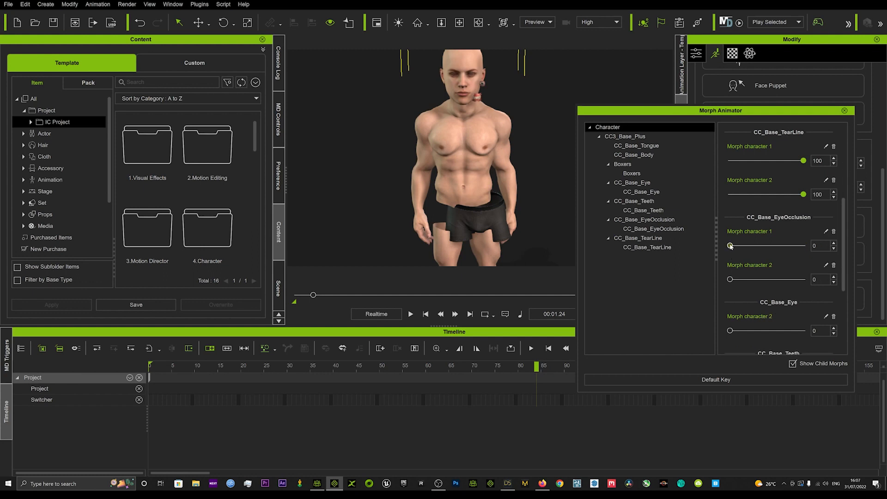
drag(730, 246, 832, 246)
- Set CC_Base_Teeth Morph character 2 and both Boxers morphs to 100 at frame 84
scroll(742, 301, down, 3)
drag(730, 296, 854, 296)
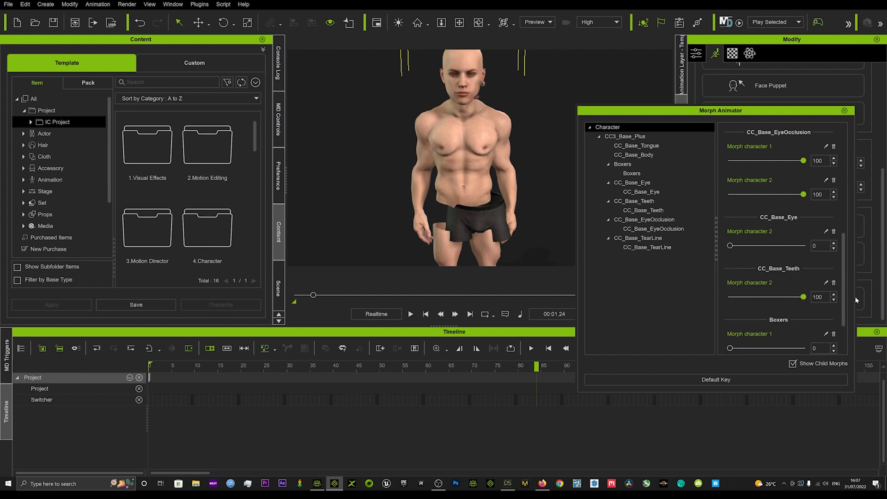
scroll(744, 318, down, 1)
drag(730, 308, 872, 307)
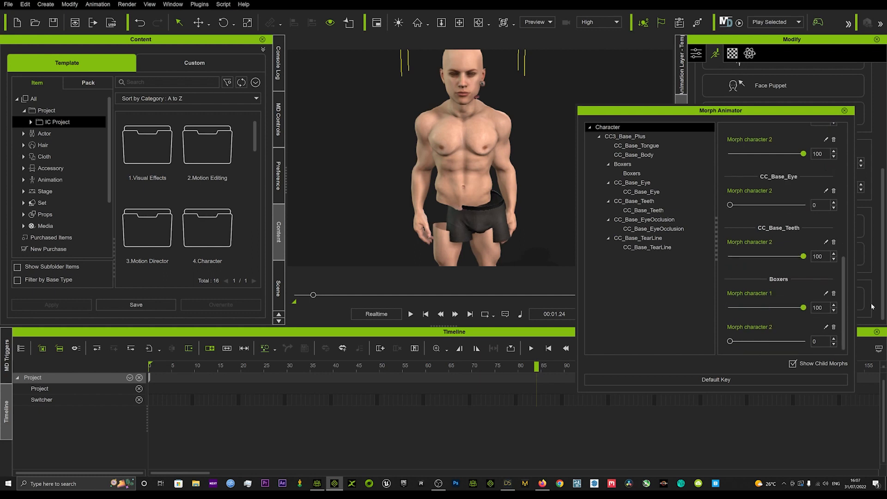
drag(730, 341, 858, 338)
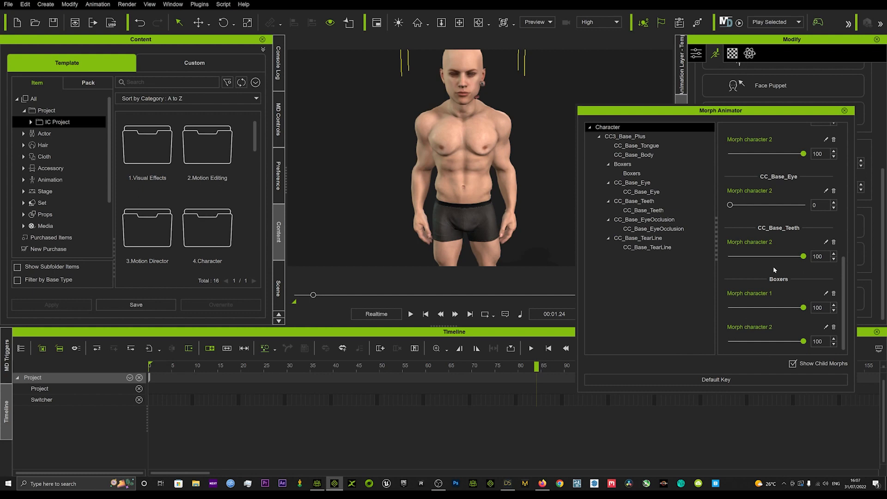
- Set Morph character 2 of the misplaced eyes to 100, and raise both CC_Base_Tongue morphs of the character to 100
click(482, 85)
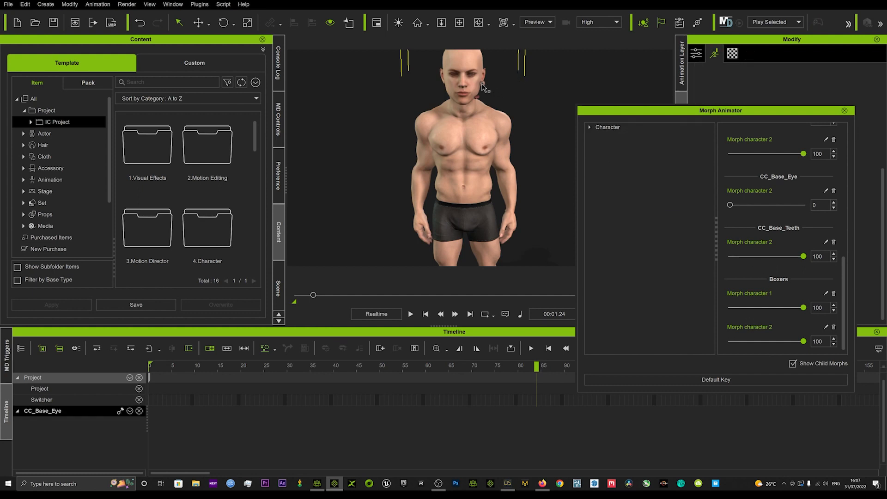
drag(730, 160, 808, 161)
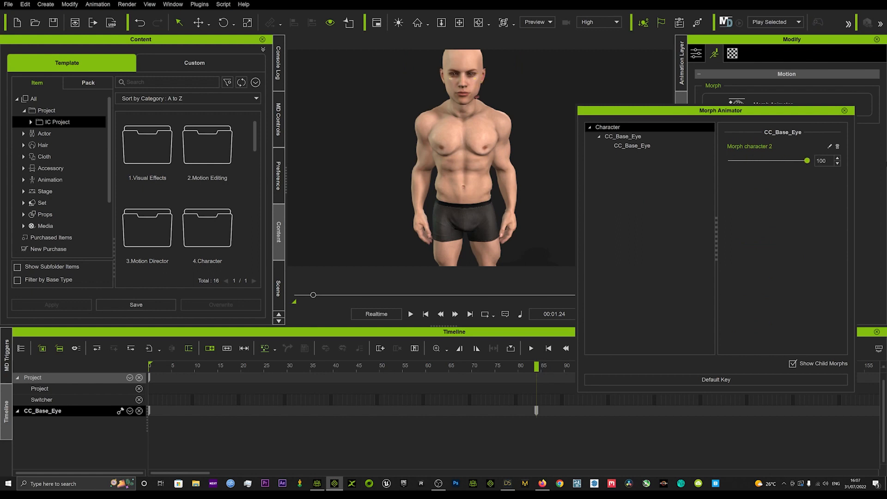
click(478, 98)
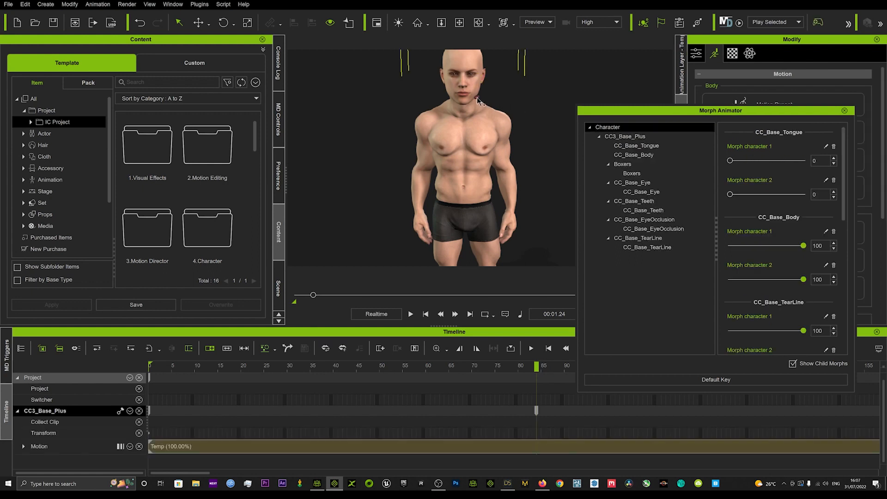
right_drag(522, 116, 396, 112)
scroll(396, 113, up, 1)
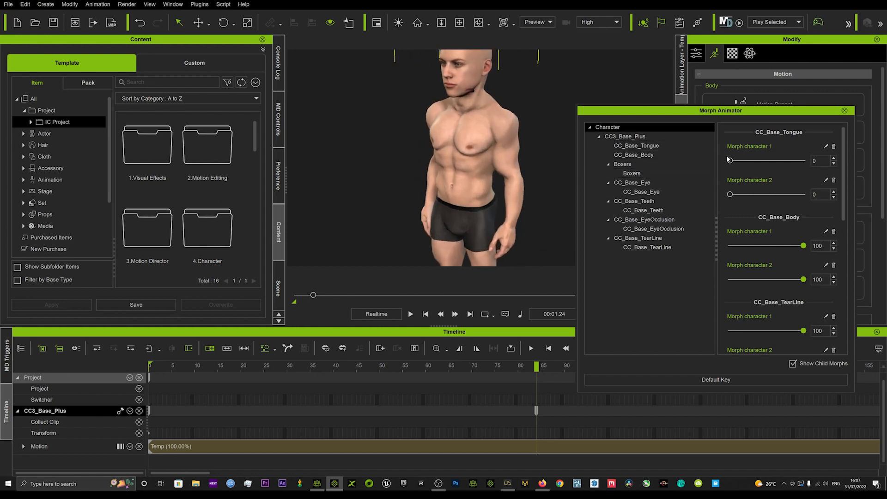
drag(730, 160, 804, 160)
click(746, 194)
drag(816, 190, 821, 191)
scroll(475, 148, down, 1)
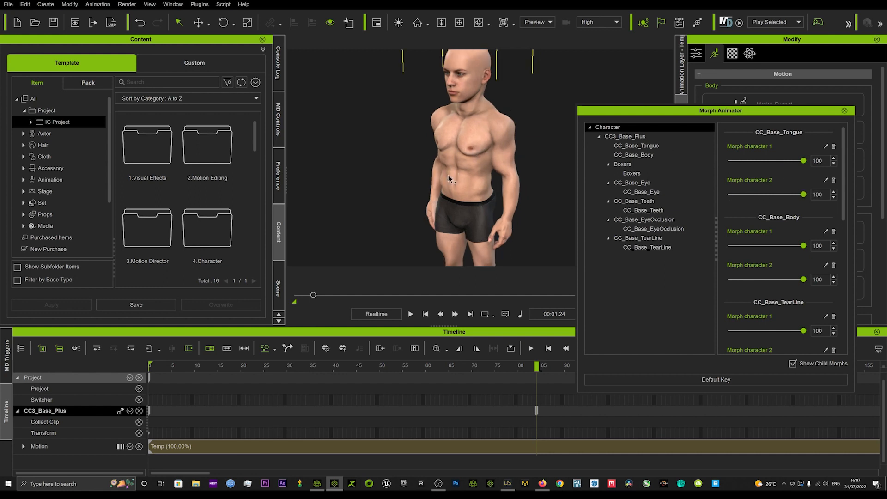
scroll(447, 173, down, 2)
right_drag(445, 172, 566, 180)
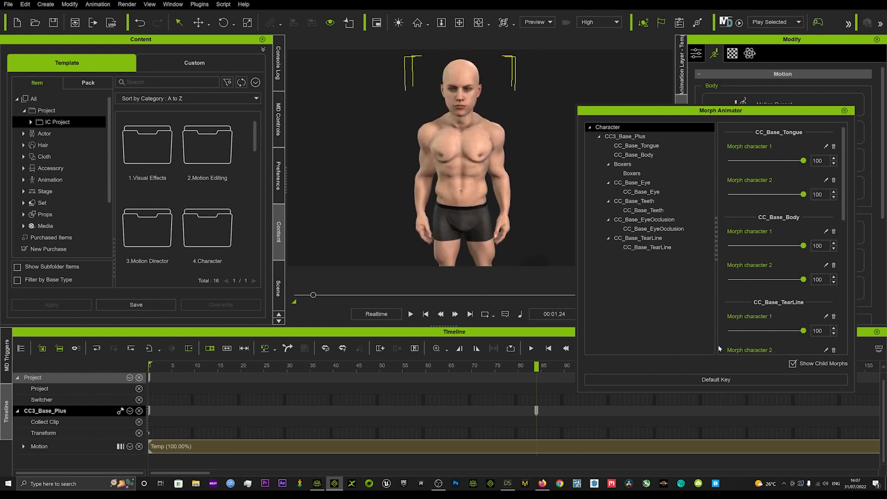
- Close Morph Animator, preview the morph animation from the start, and return the playhead to frame 0
click(844, 110)
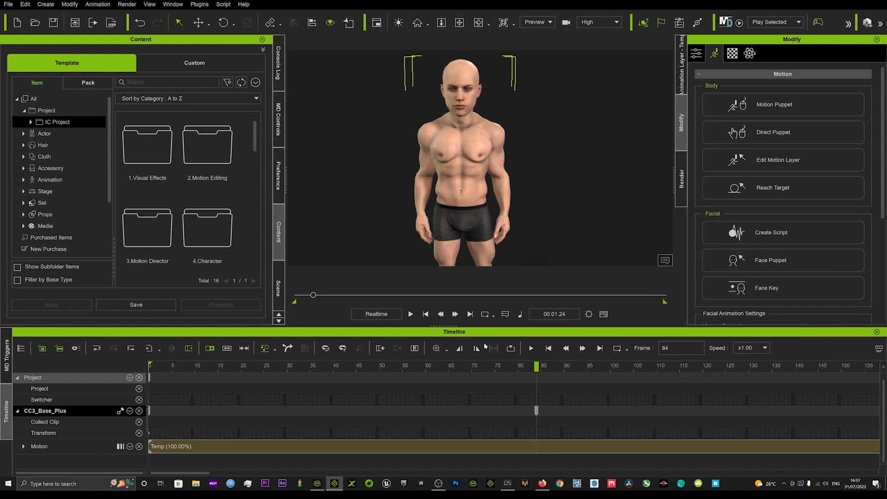
drag(512, 361, 59, 357)
key(space)
drag(491, 367, 19, 353)
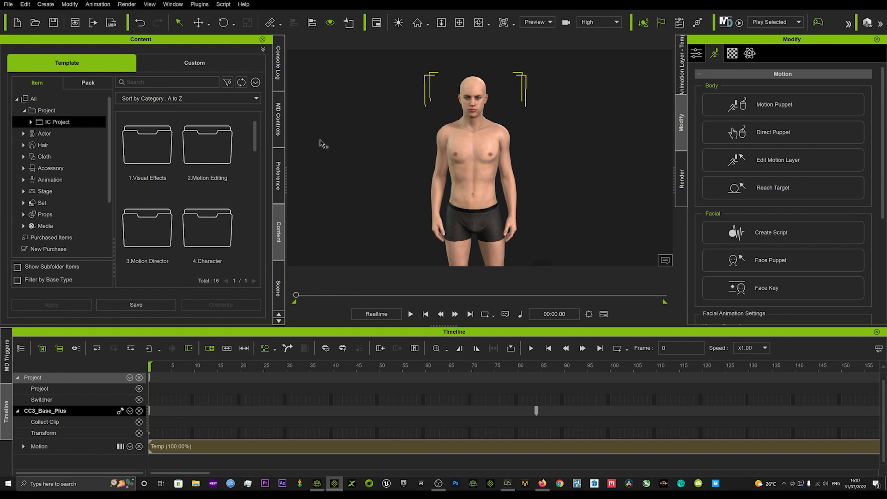
- Replay the morph animation from the start with the upper body framed, examining the transition between body shapes
scroll(420, 119, up, 5)
alt+middle_drag(423, 120, 437, 142)
scroll(439, 156, down, 3)
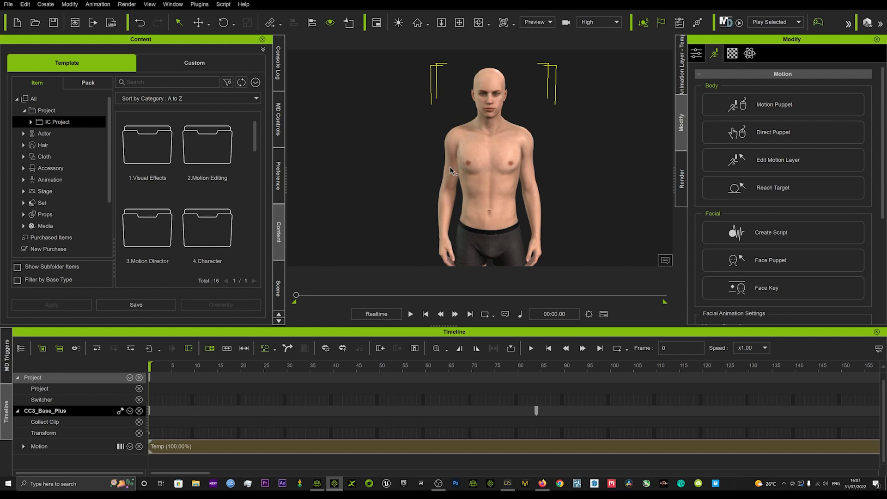
key(space)
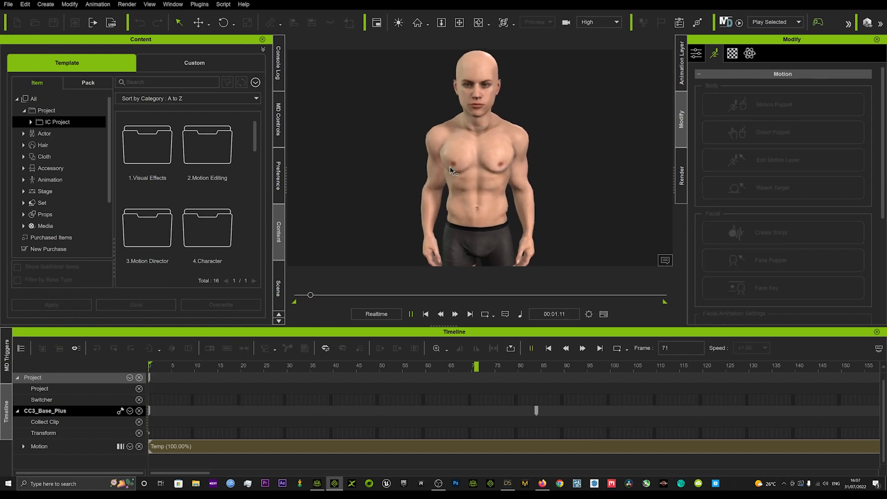
middle_drag(450, 166, 455, 182)
key(space)
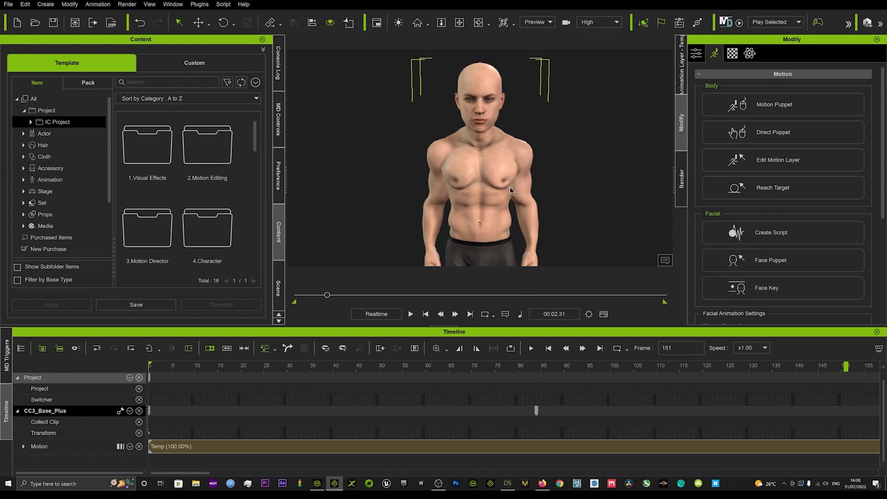
click(426, 315)
key(space)
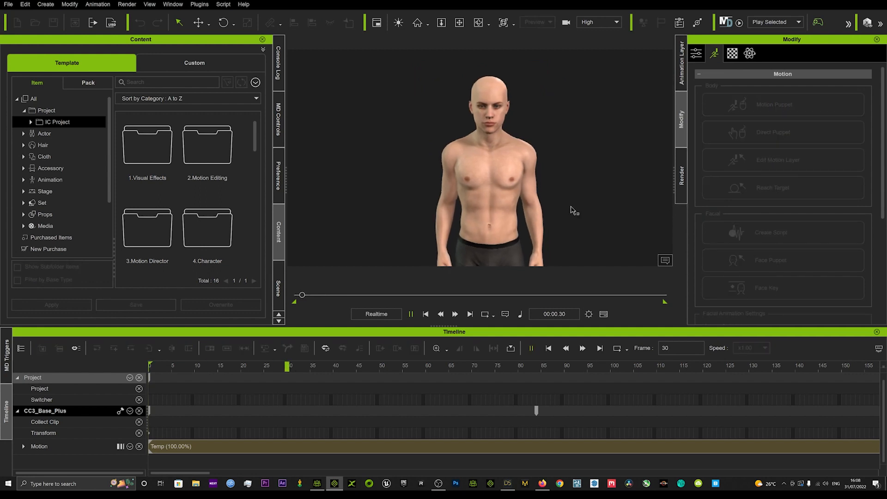
key(space)
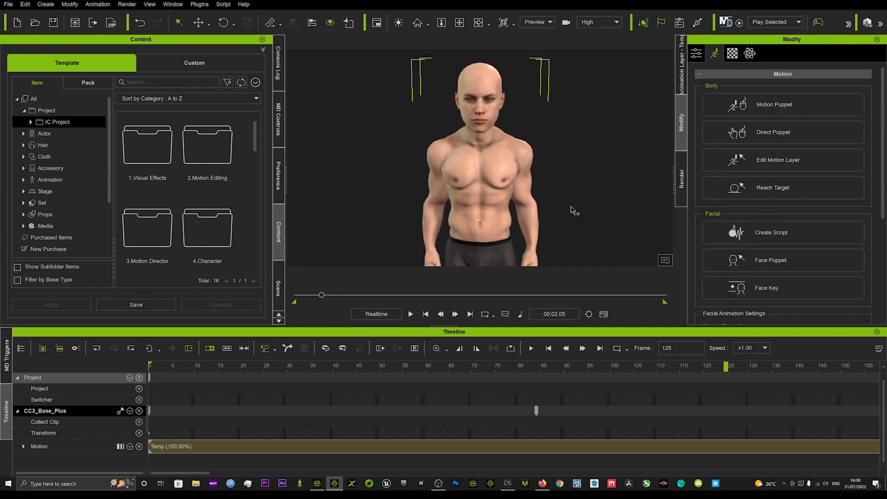